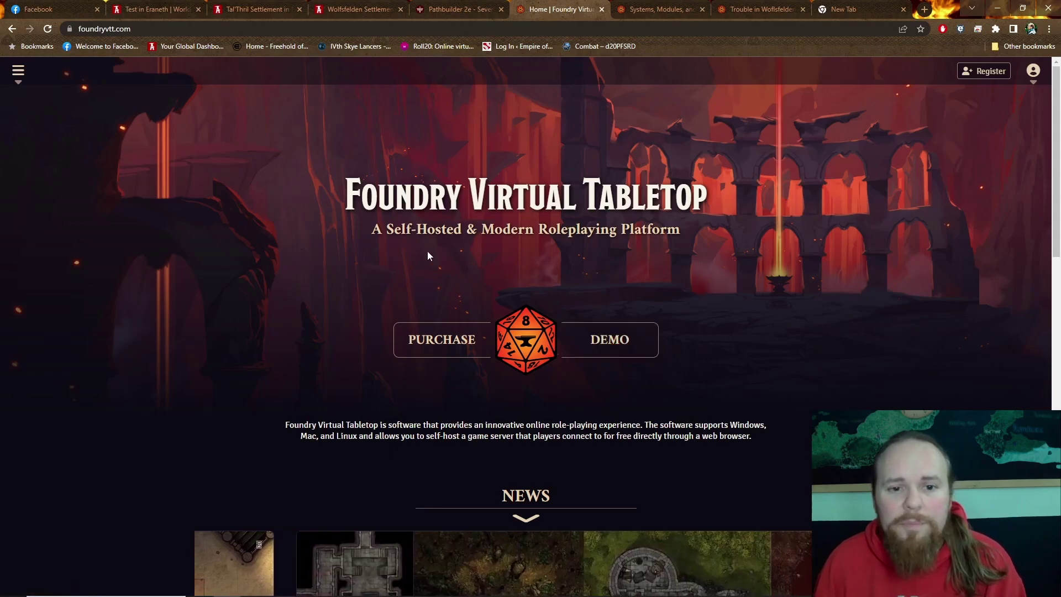
# - Browse to the Add-On Modules listing in the Systems and Modules section of the Foundry site
pyautogui.click(15, 78)
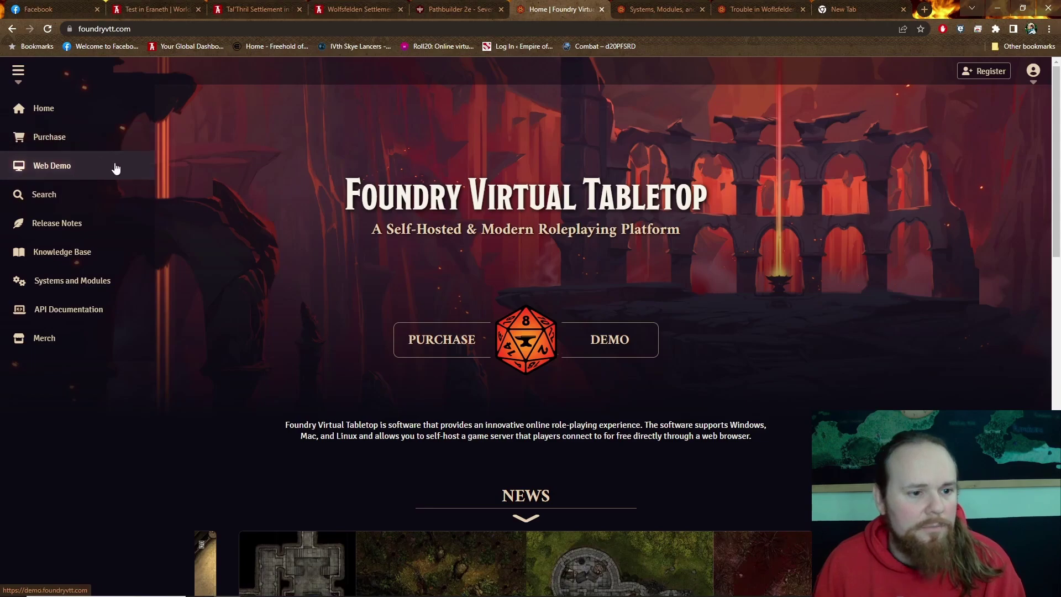
pyautogui.click(82, 282)
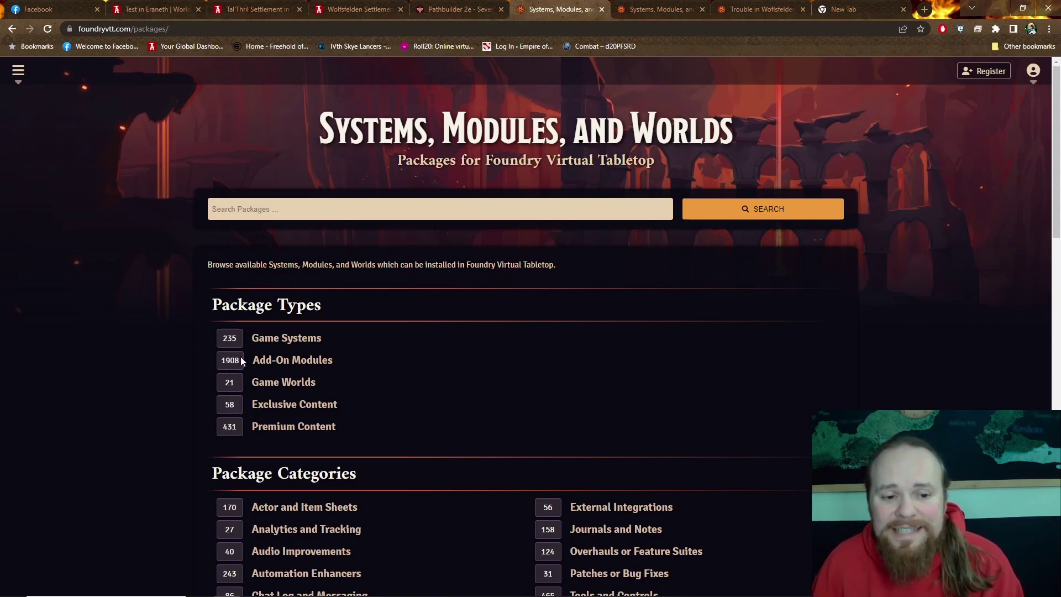
pyautogui.click(282, 362)
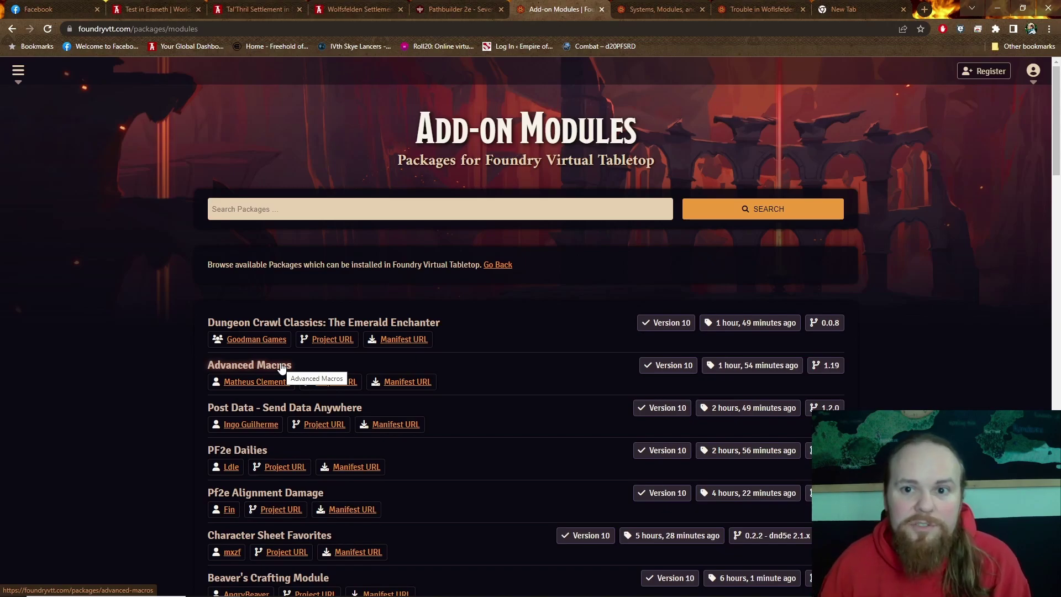
# - Switch to the Forge-hosted game world, expand the Simple Calendar to its full view and start its clock
pyautogui.click(737, 15)
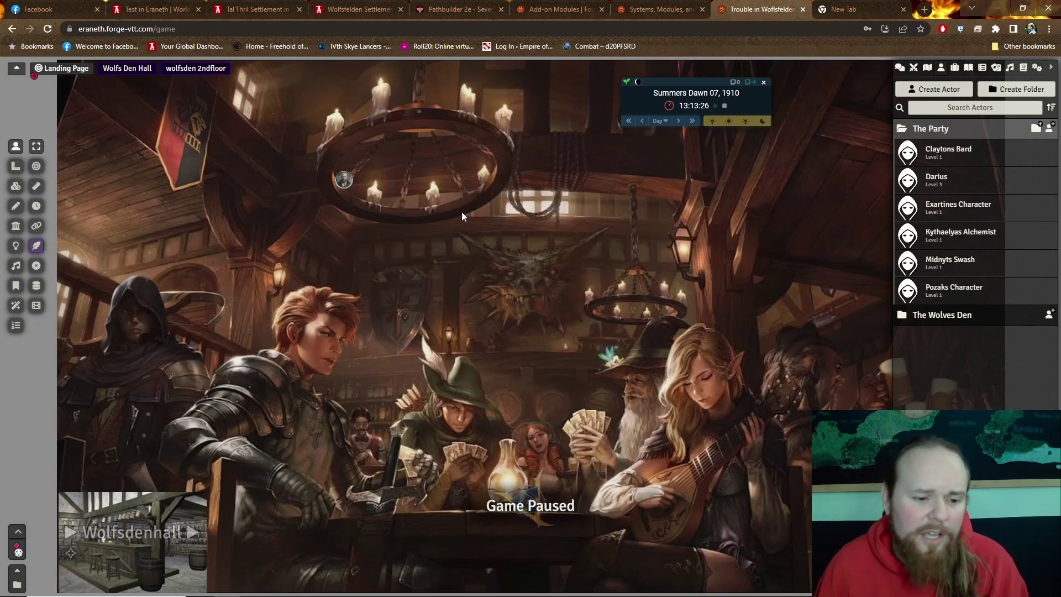
pyautogui.doubleClick(665, 82)
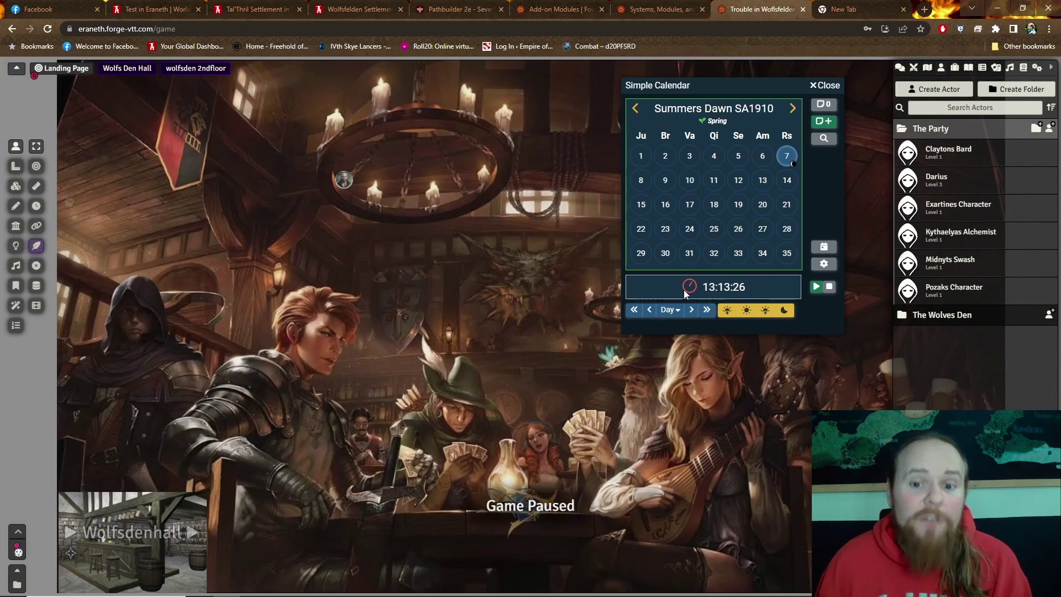
pyautogui.click(814, 287)
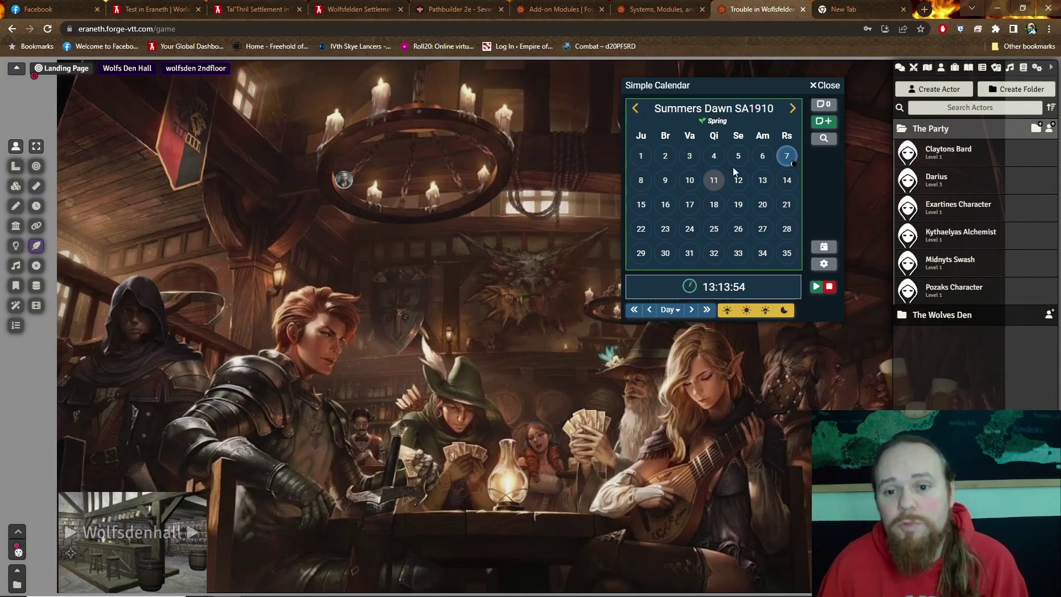
# - Select day 26 of Summers Dawn, pause the game and collapse the calendar to its compact view
pyautogui.click(763, 180)
pyautogui.click(738, 229)
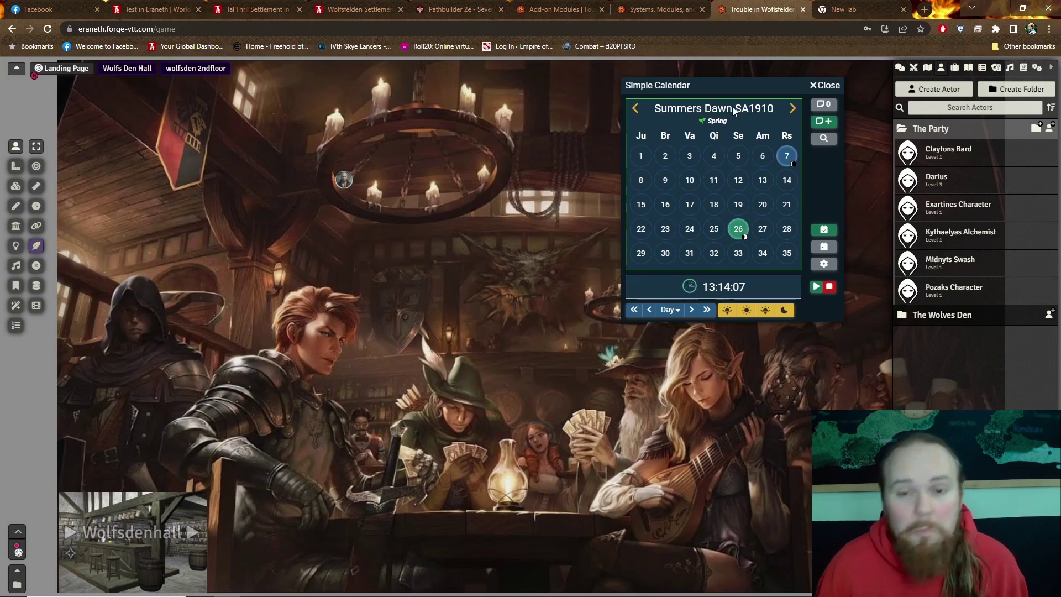
pyautogui.press('space')
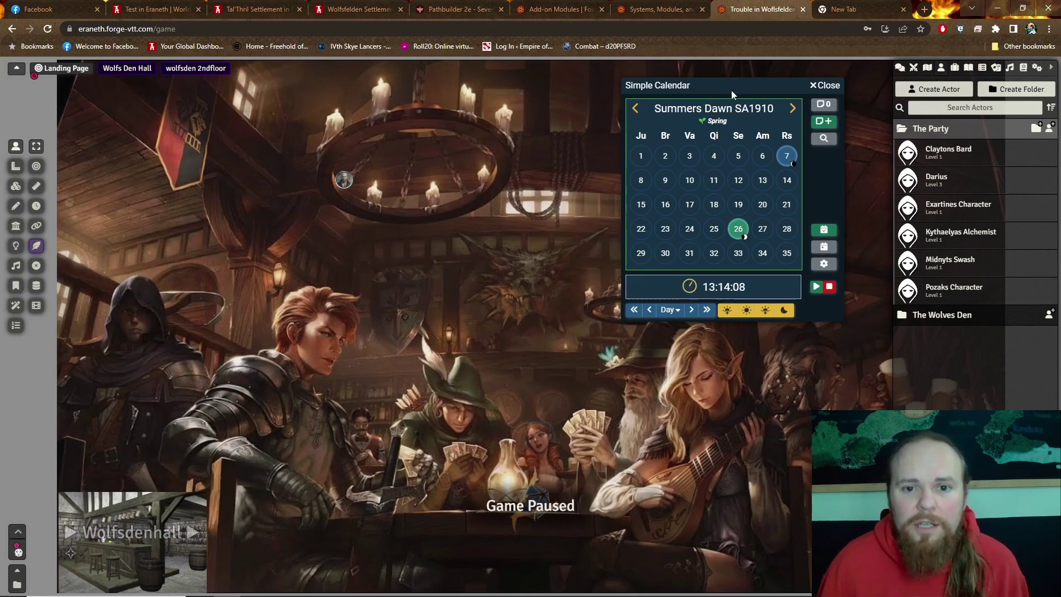
pyautogui.doubleClick(735, 86)
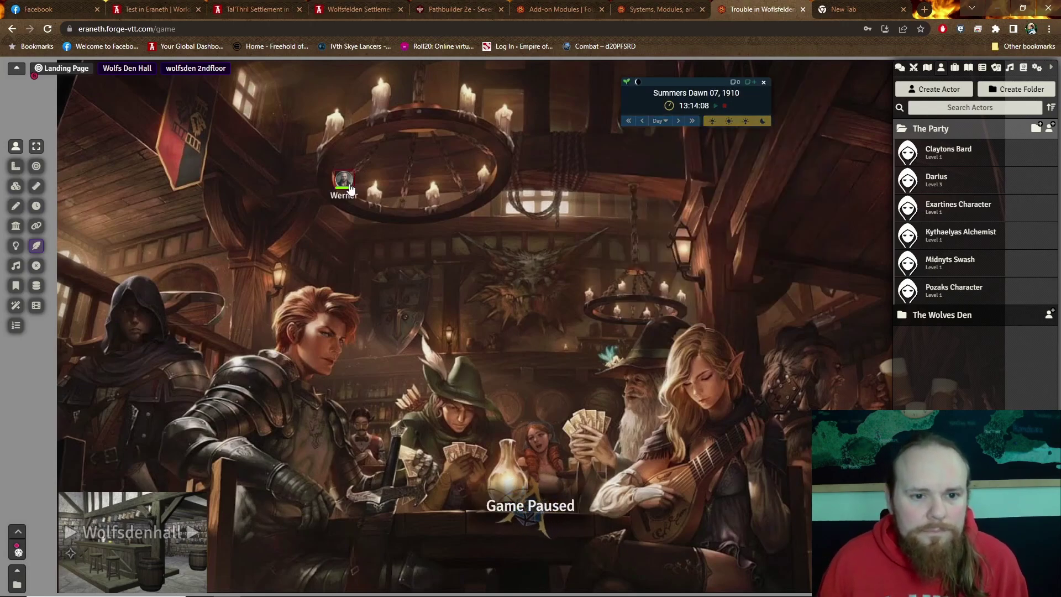
# - Move the Werner token just below the large chandelier and toggle the Blinded condition on and off for it
pyautogui.moveTo(349, 189); pyautogui.dragTo(416, 242)
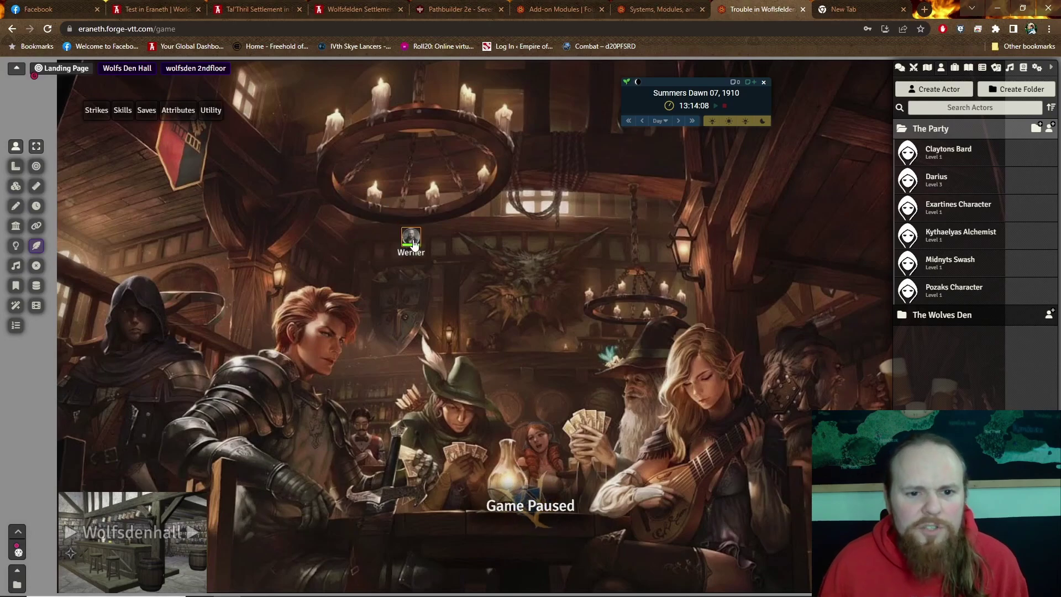
pyautogui.rightClick(413, 244)
pyautogui.scroll(10, 414, 245)
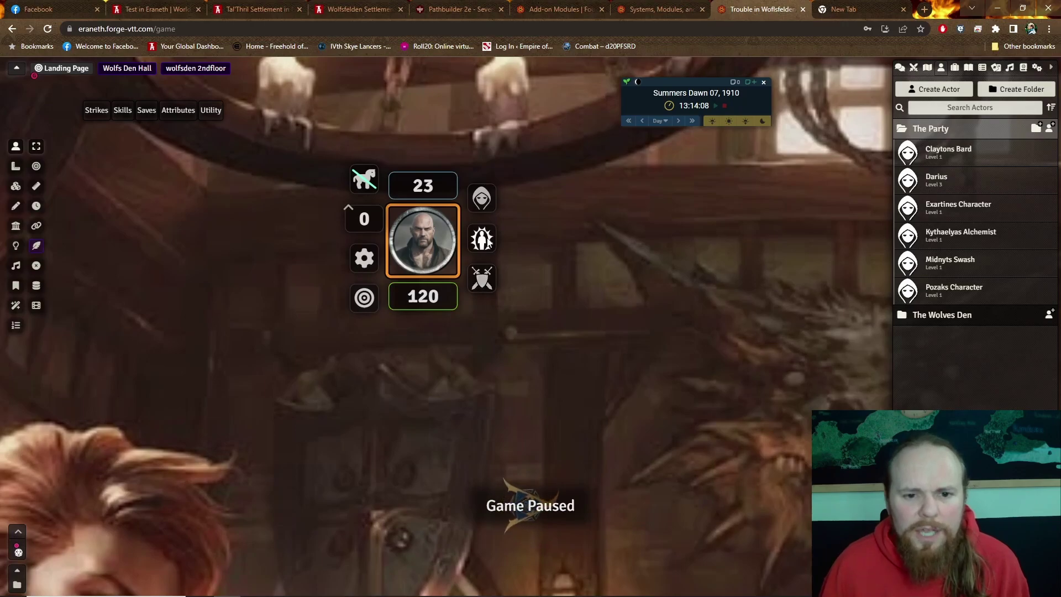
pyautogui.click(487, 242)
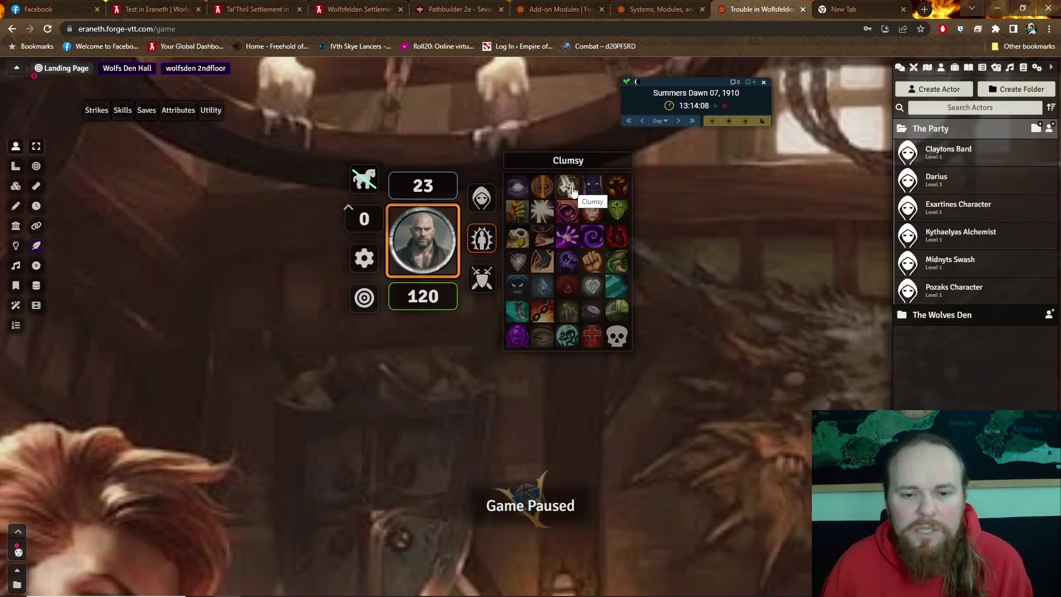
pyautogui.click(520, 188)
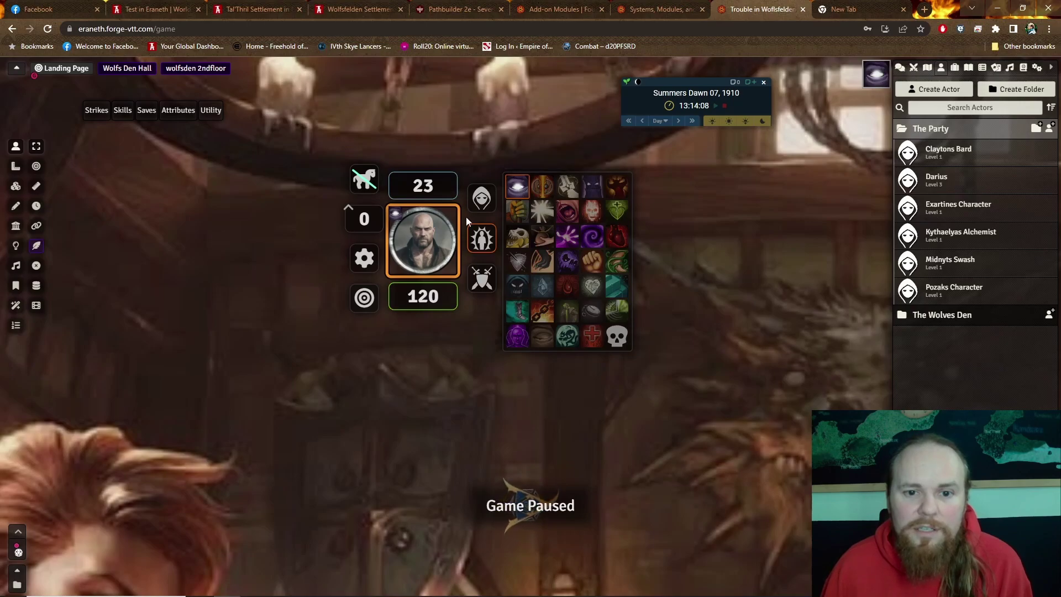
pyautogui.click(514, 190)
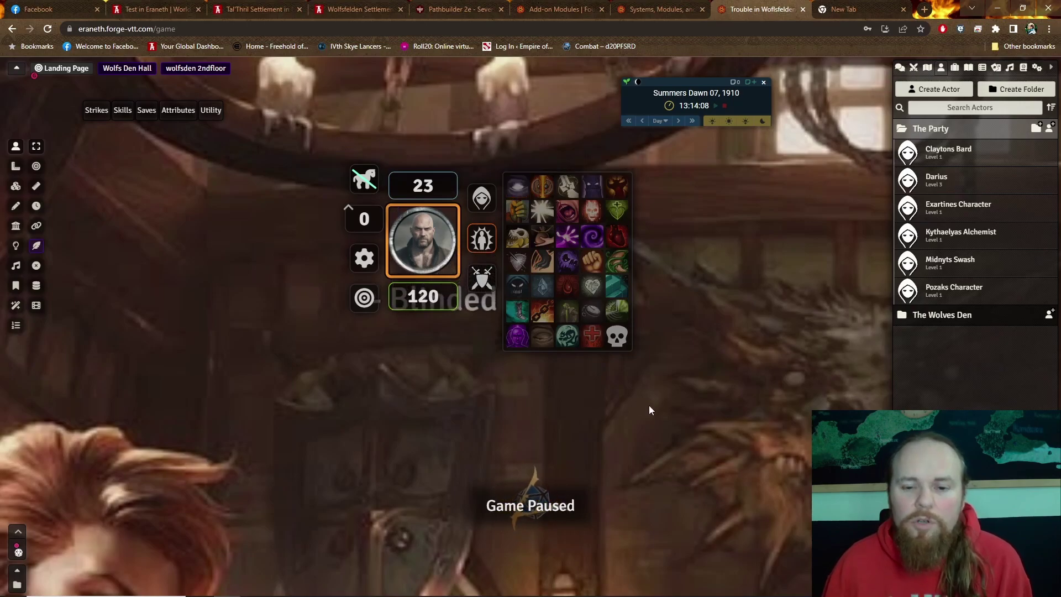
pyautogui.click(668, 270)
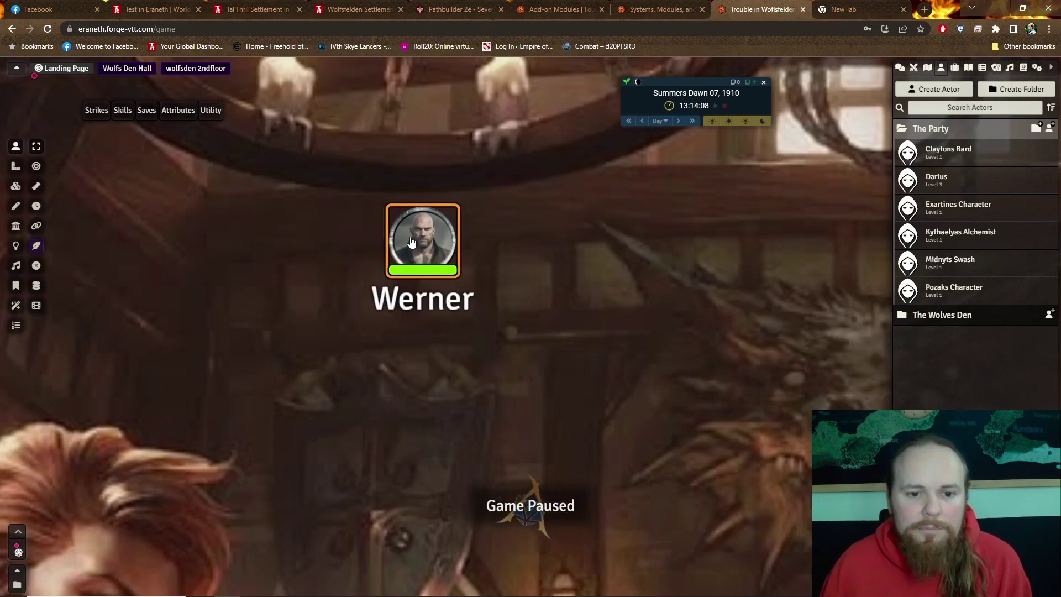
# - Review Werner's creature sheet with its skills, attacks and saves, and close it
pyautogui.doubleClick(397, 259)
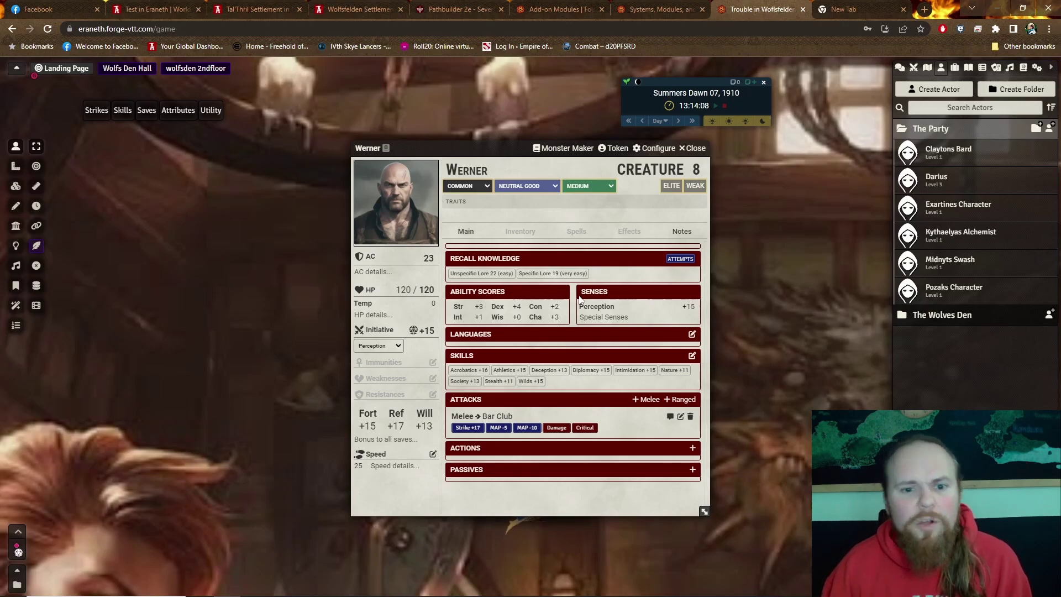
pyautogui.click(694, 149)
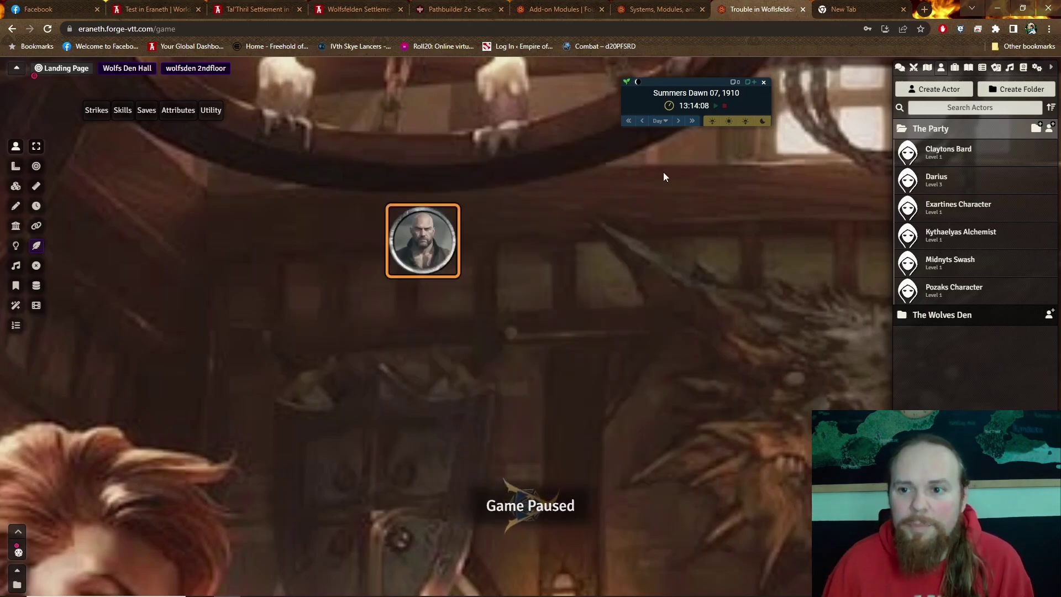
# - Look through the World Anvil article list for Eraneth from the journal and close it
pyautogui.click(968, 67)
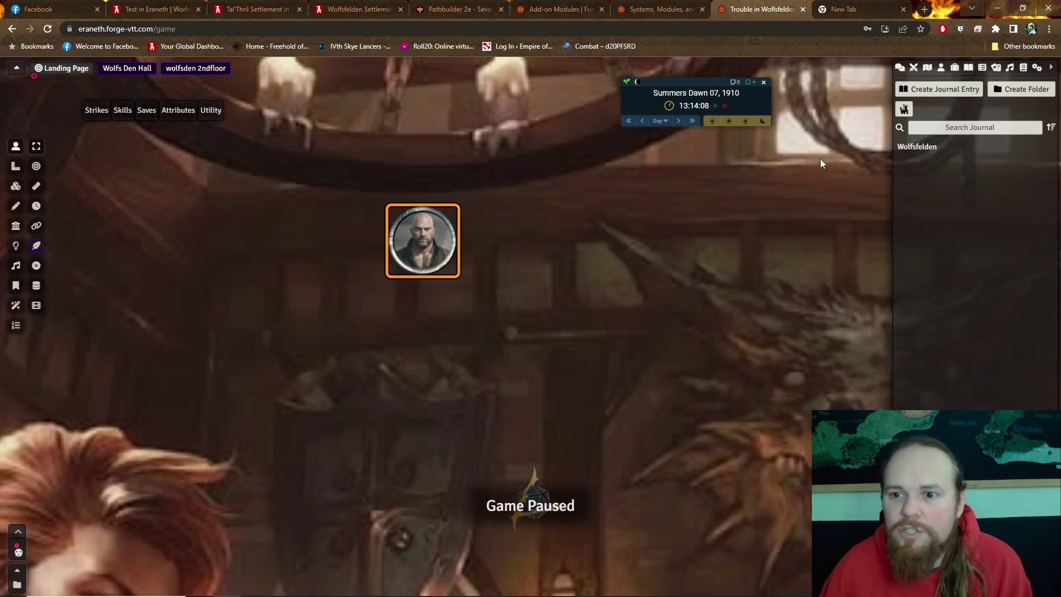
pyautogui.click(904, 109)
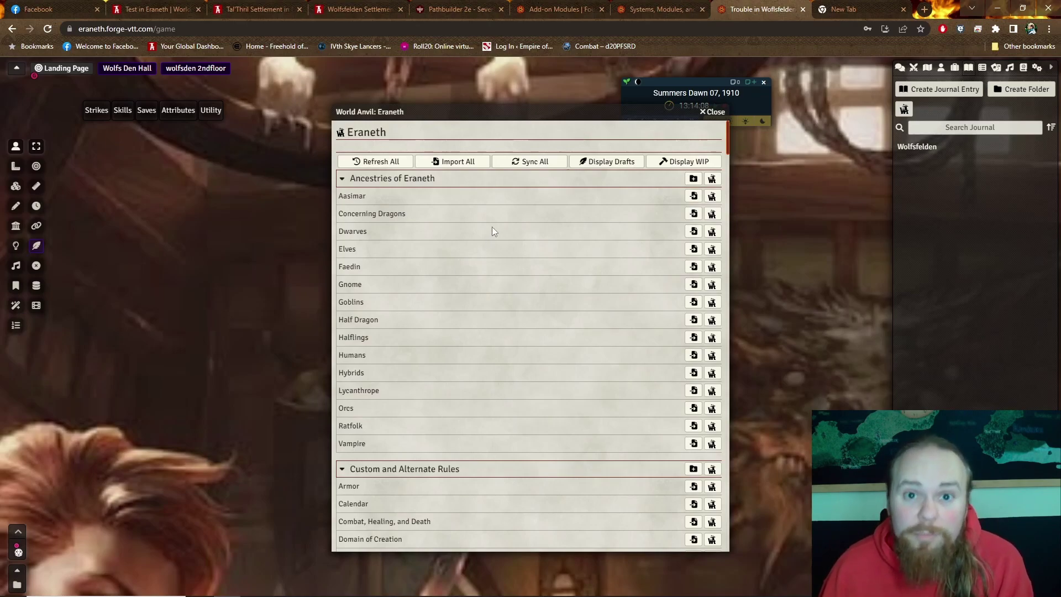
pyautogui.scroll(-15, 493, 227)
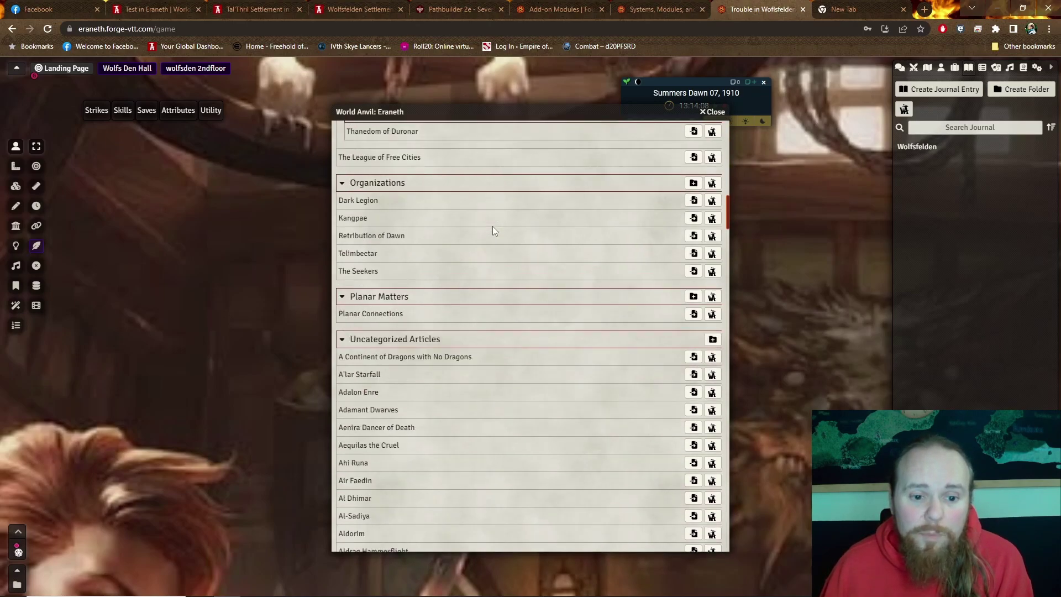
pyautogui.scroll(-18, 493, 226)
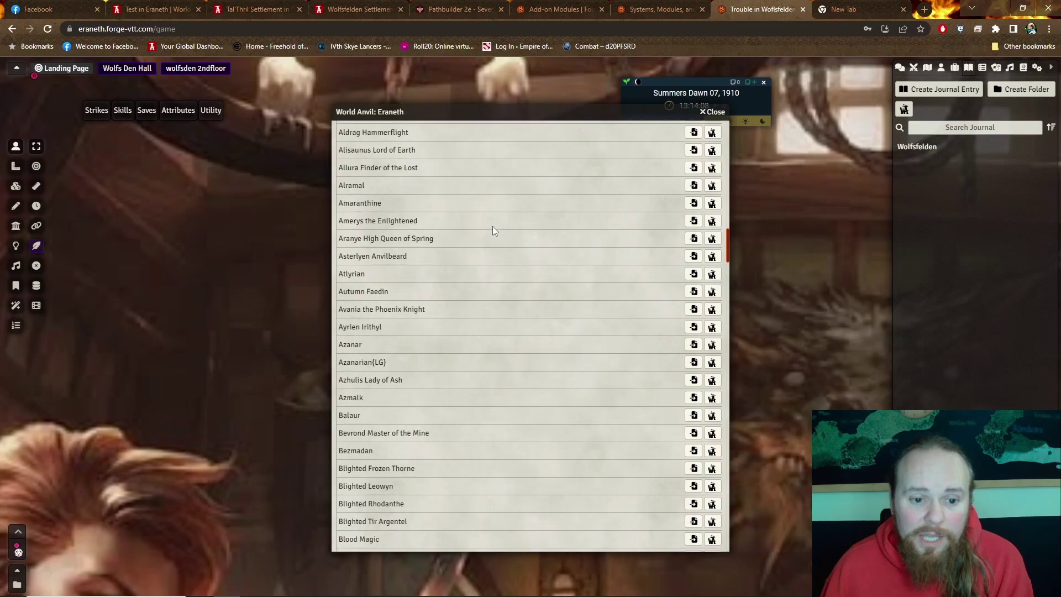
pyautogui.click(716, 113)
# - View the Wolfsfelden journal entry's side contents and enlarge its city map
pyautogui.click(922, 153)
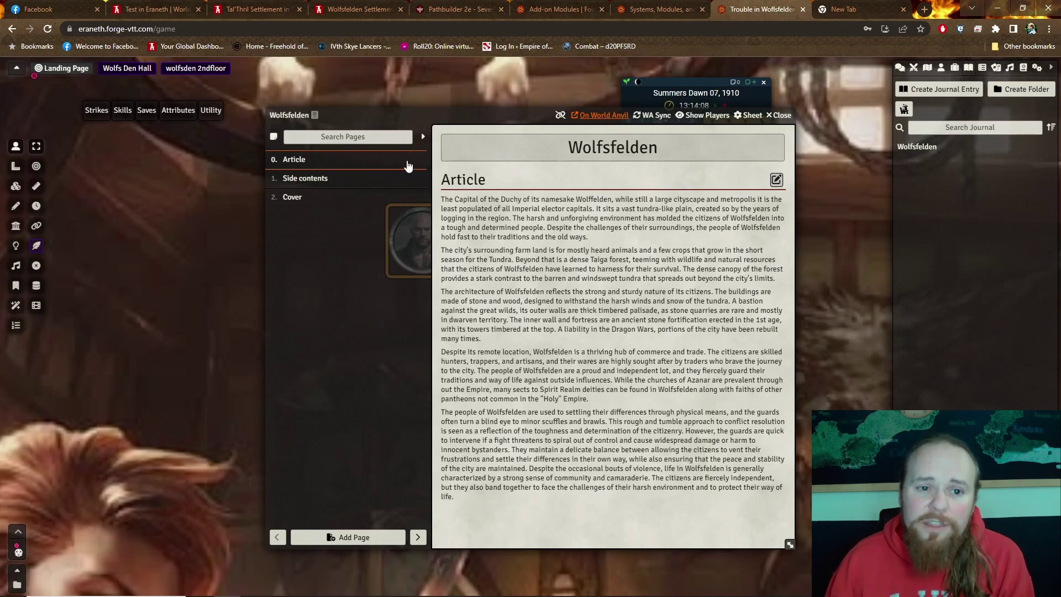
pyautogui.click(288, 186)
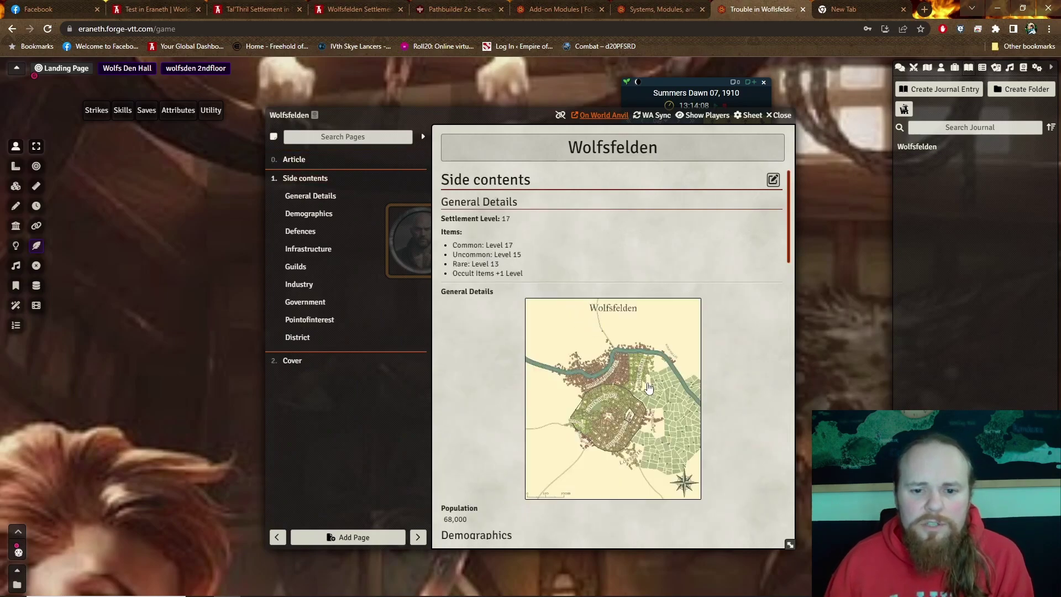
pyautogui.click(647, 416)
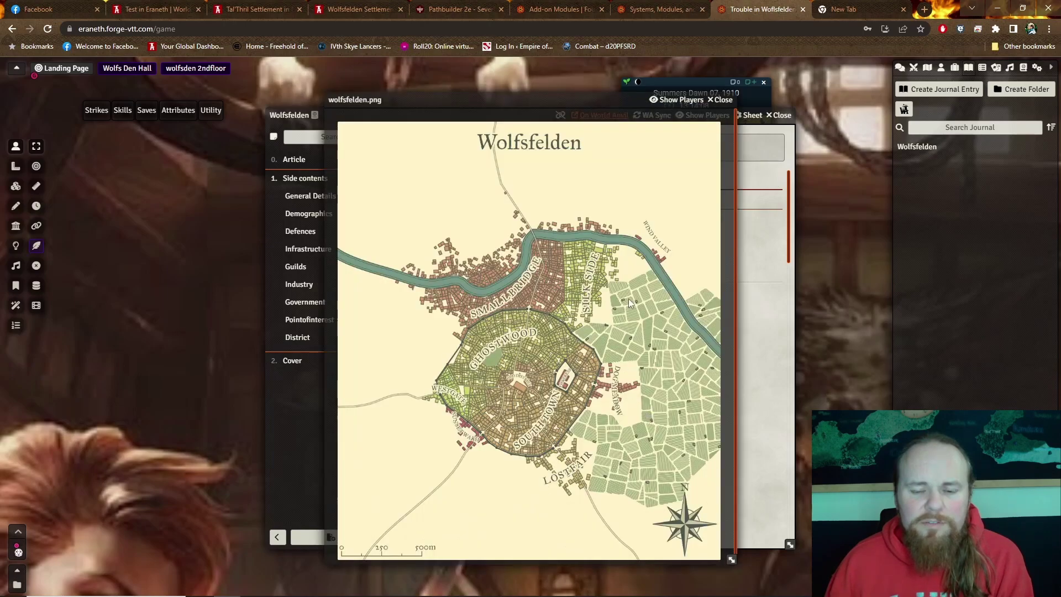
pyautogui.click(764, 297)
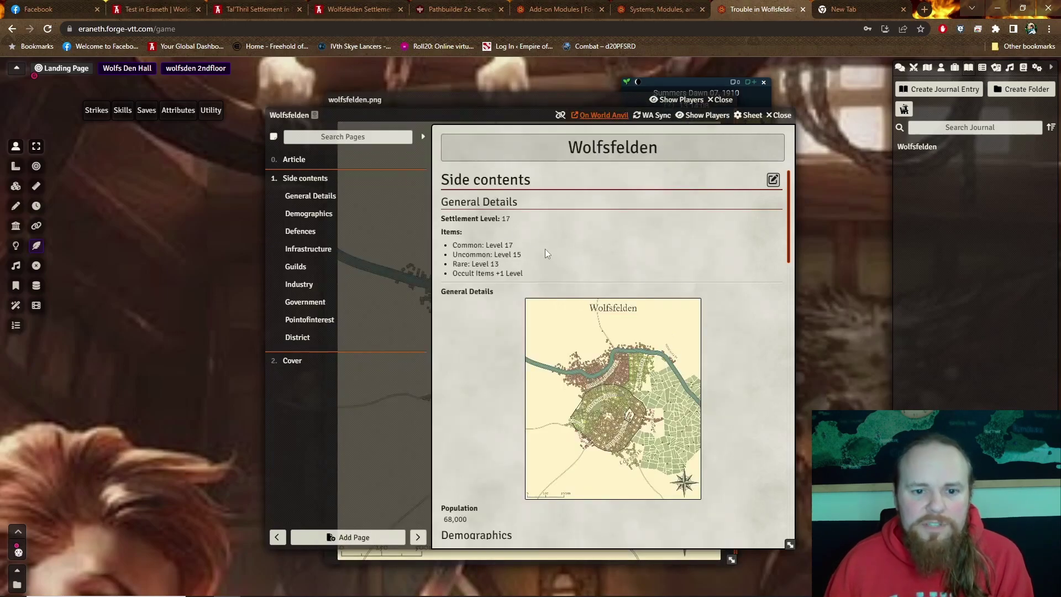
# - Read the Wolfsfelden side contents from demographics through the district descriptions and close the journal entry
pyautogui.scroll(-6, 549, 286)
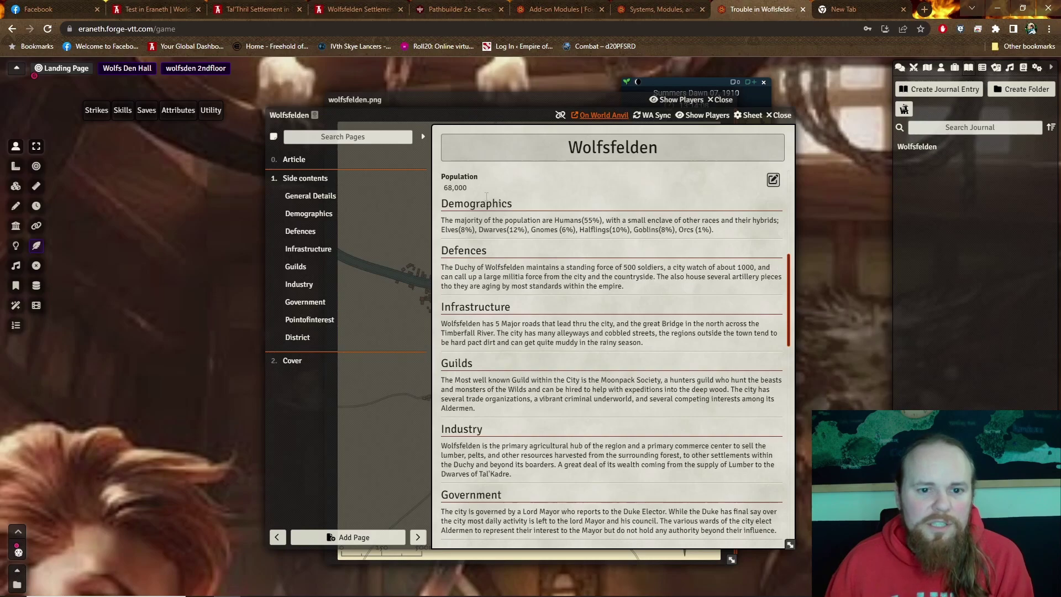
pyautogui.scroll(-1, 514, 266)
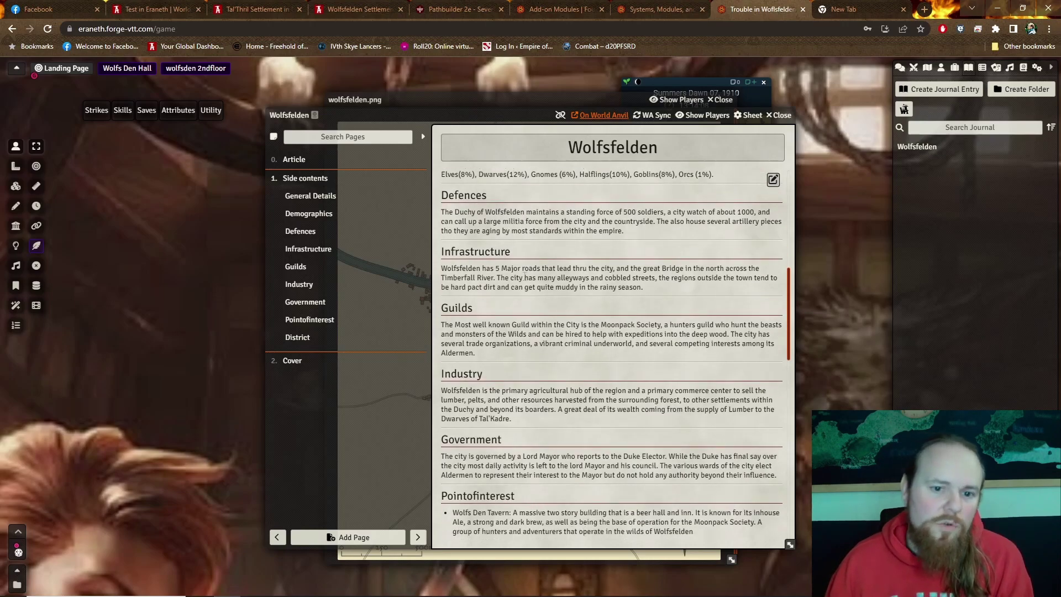
pyautogui.scroll(-4, 508, 296)
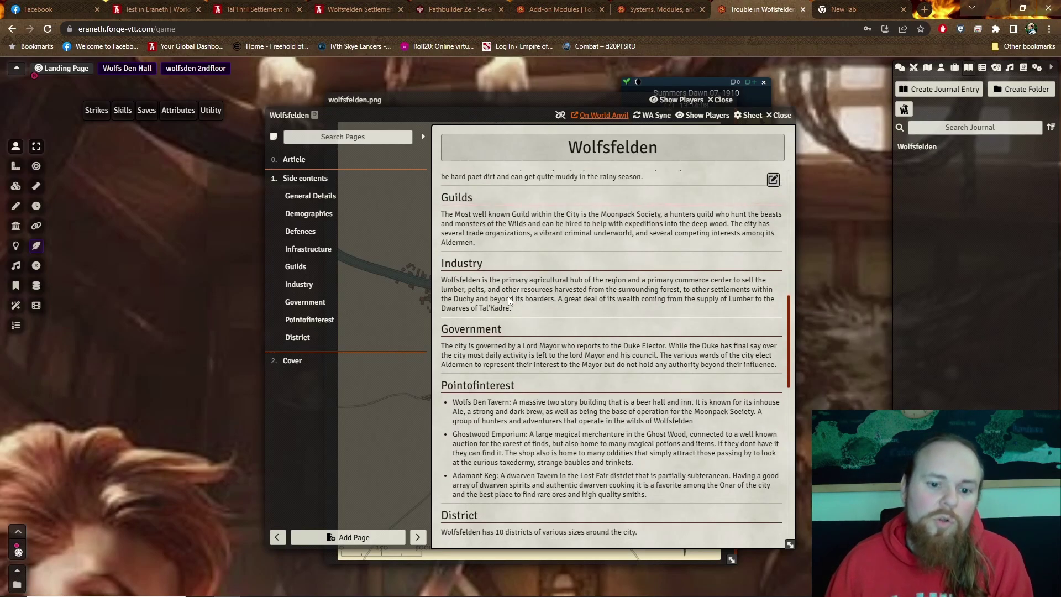
pyautogui.scroll(-10, 502, 316)
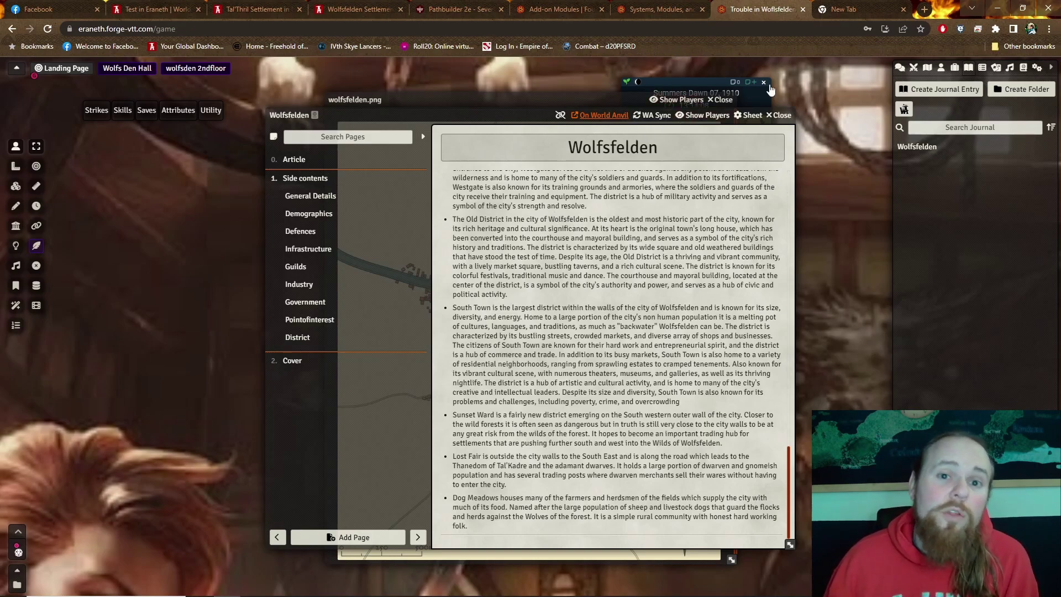
pyautogui.click(782, 116)
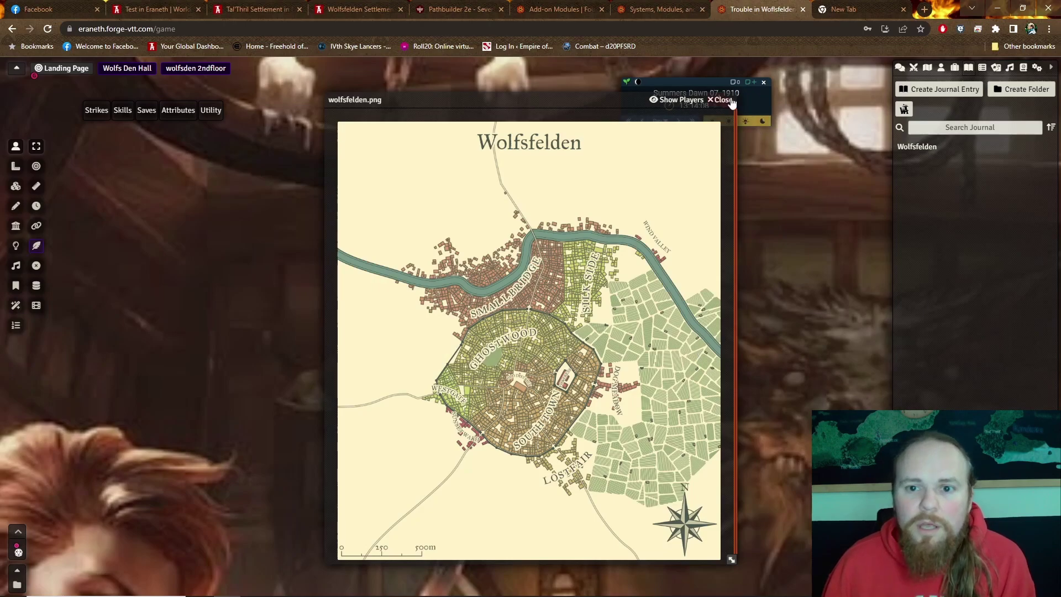
# - Open the module management list and review the modules from Ace Library to Loot Sheet NPC PF2e, with the chat log shown
pyautogui.click(1036, 67)
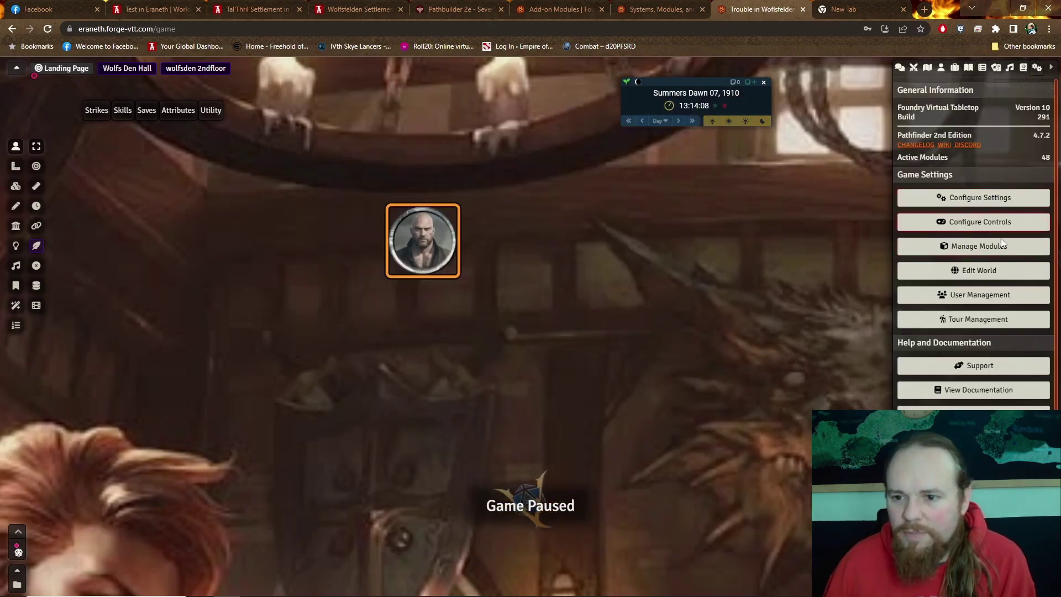
pyautogui.click(1001, 257)
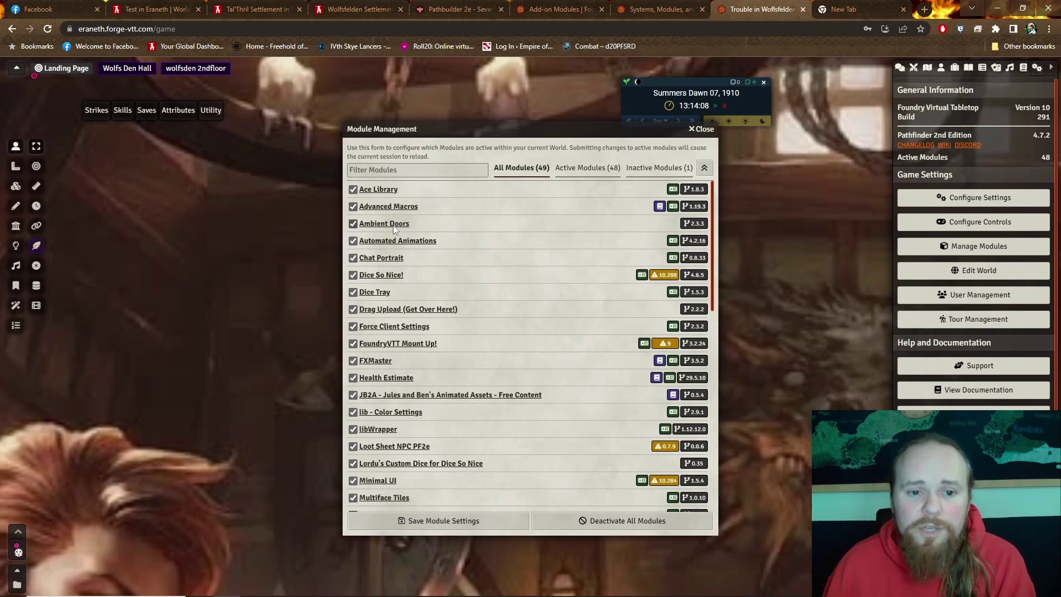
pyautogui.scroll(-1, 393, 225)
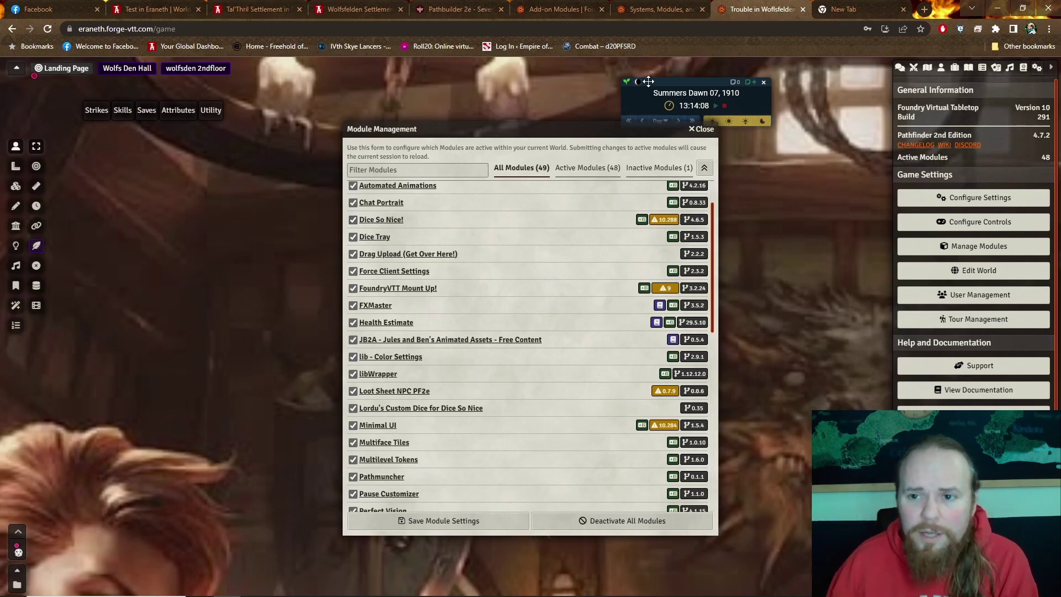
pyautogui.click(900, 67)
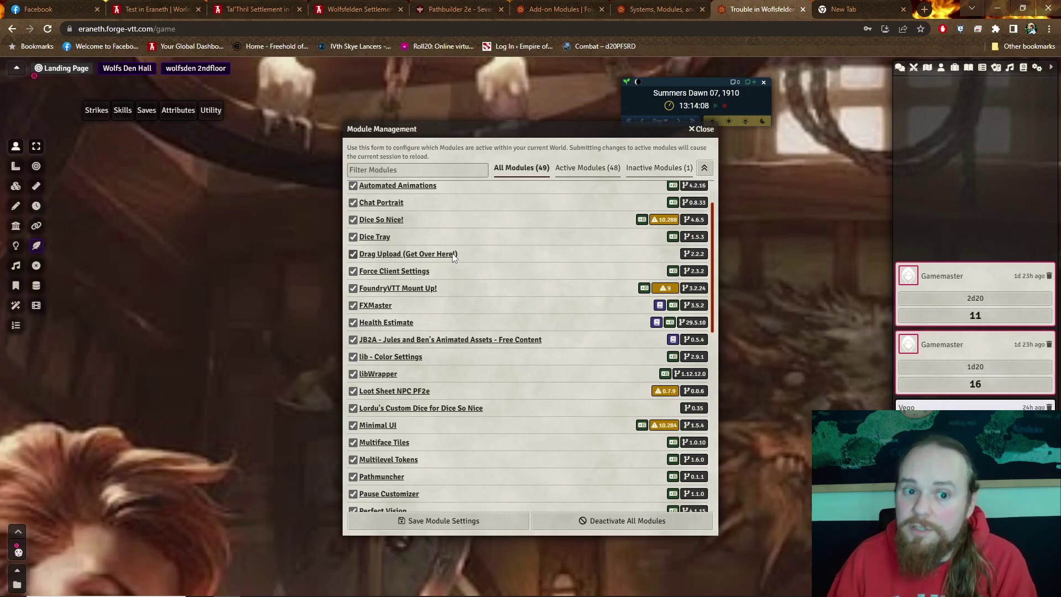
pyautogui.scroll(-2, 453, 254)
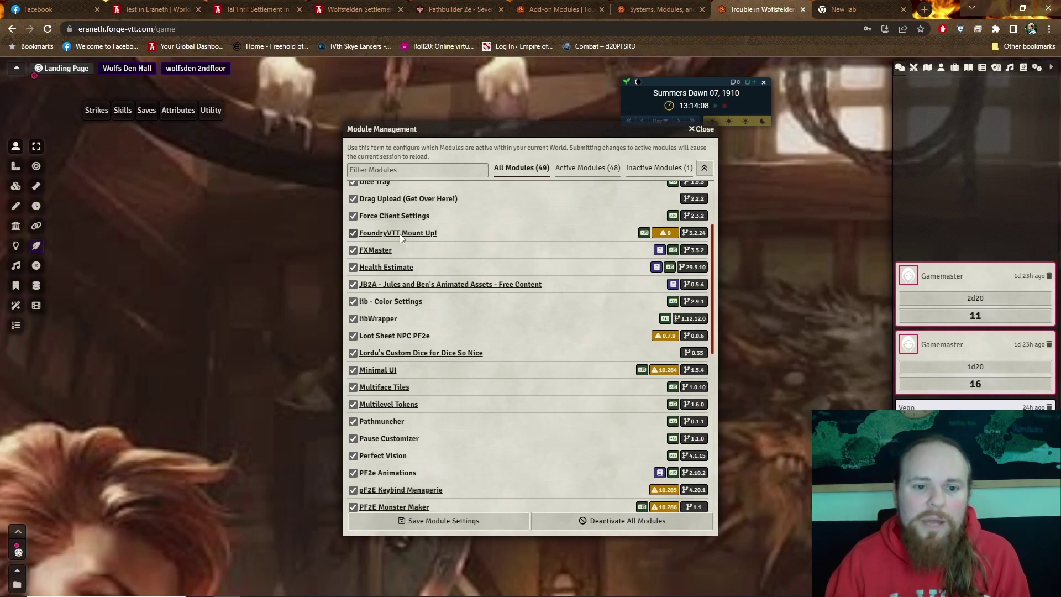
pyautogui.scroll(-1, 400, 234)
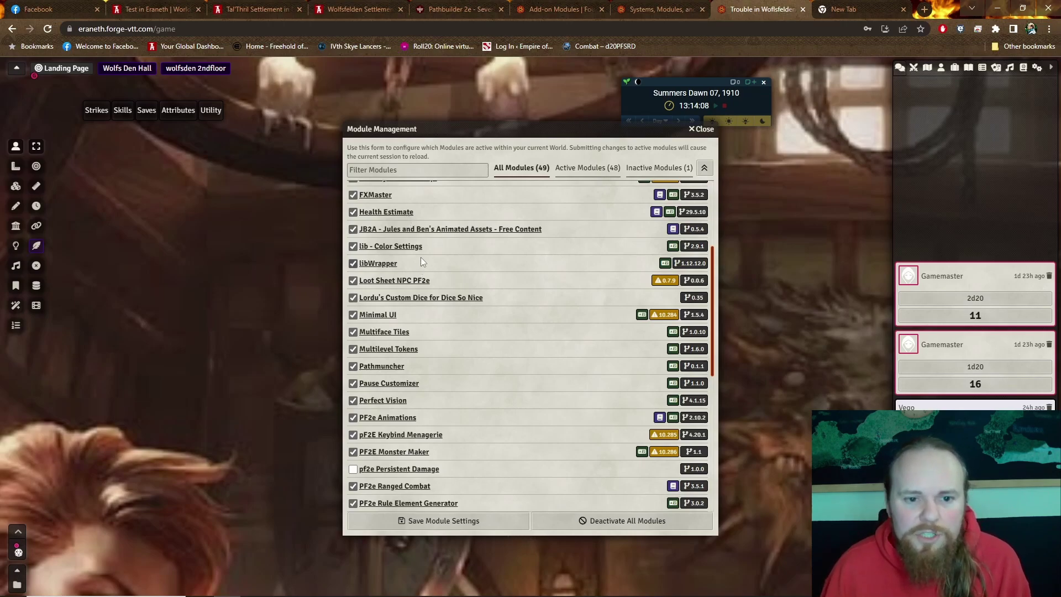
pyautogui.scroll(-1, 420, 257)
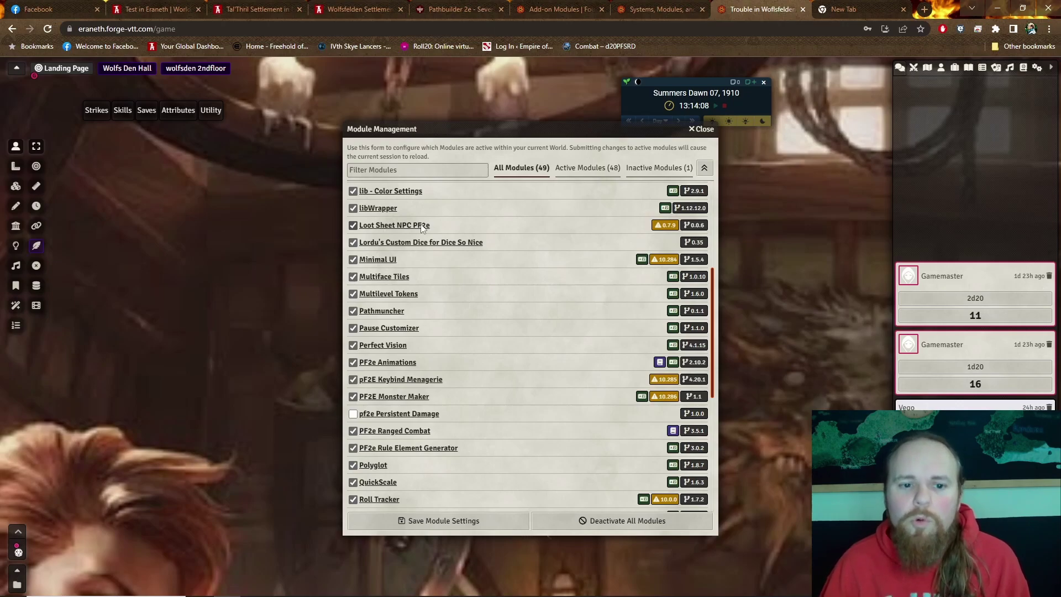
# - Review the remaining modules from Lordu's Custom Dice for Dice So Nice through Zoom/Pan Options and close the module list
pyautogui.scroll(-1, 436, 218)
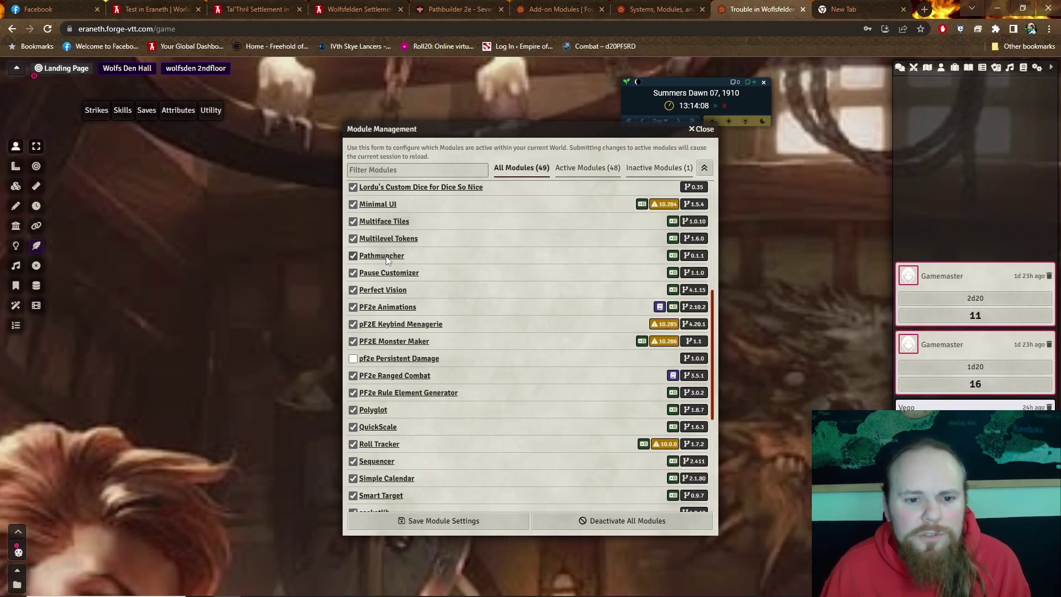
pyautogui.scroll(-1, 387, 260)
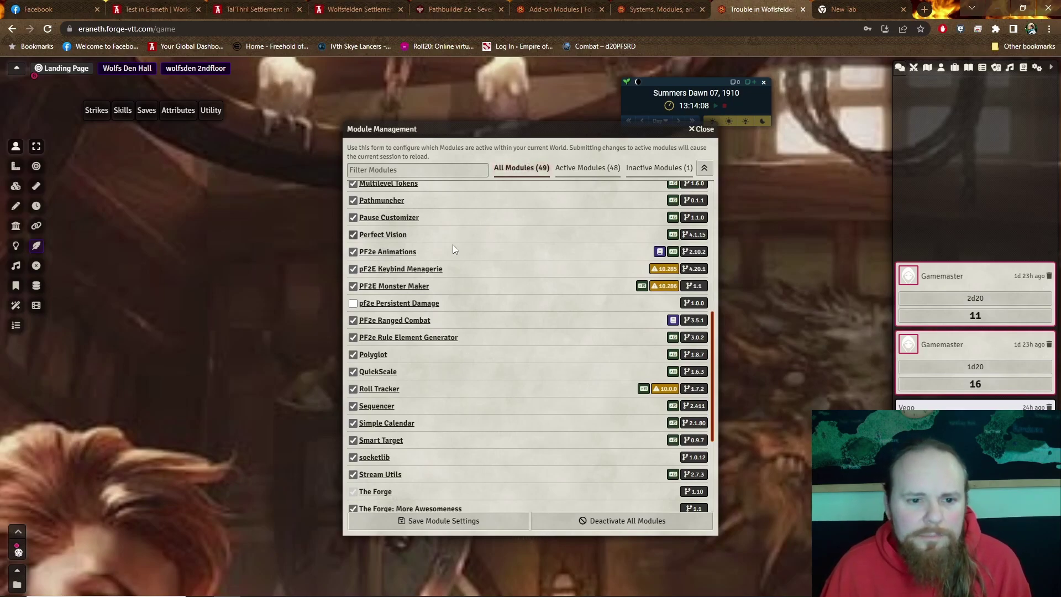
pyautogui.moveTo(496, 130); pyautogui.dragTo(533, 184)
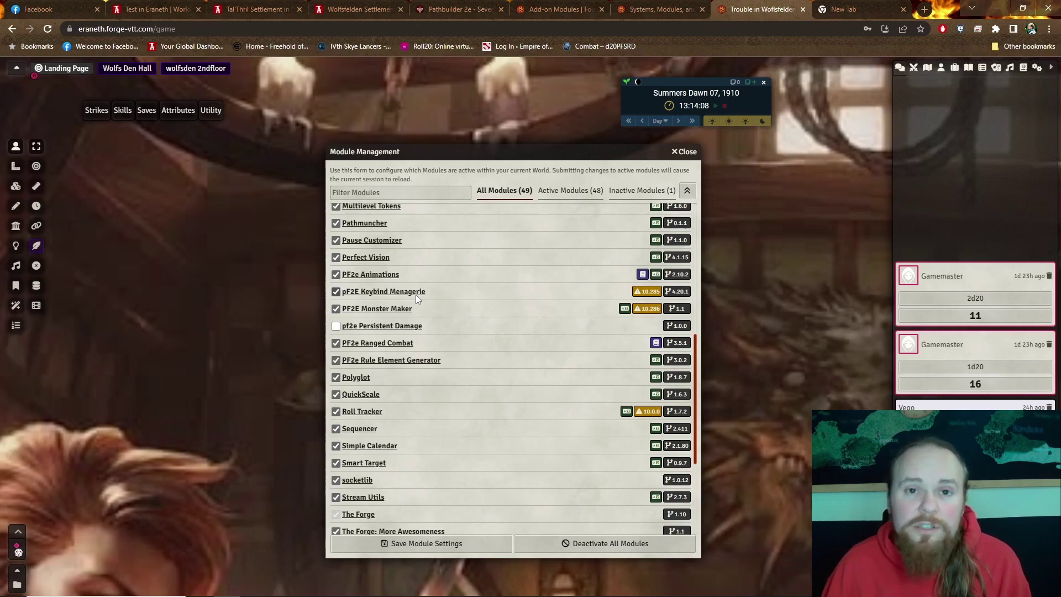
pyautogui.scroll(-1, 416, 295)
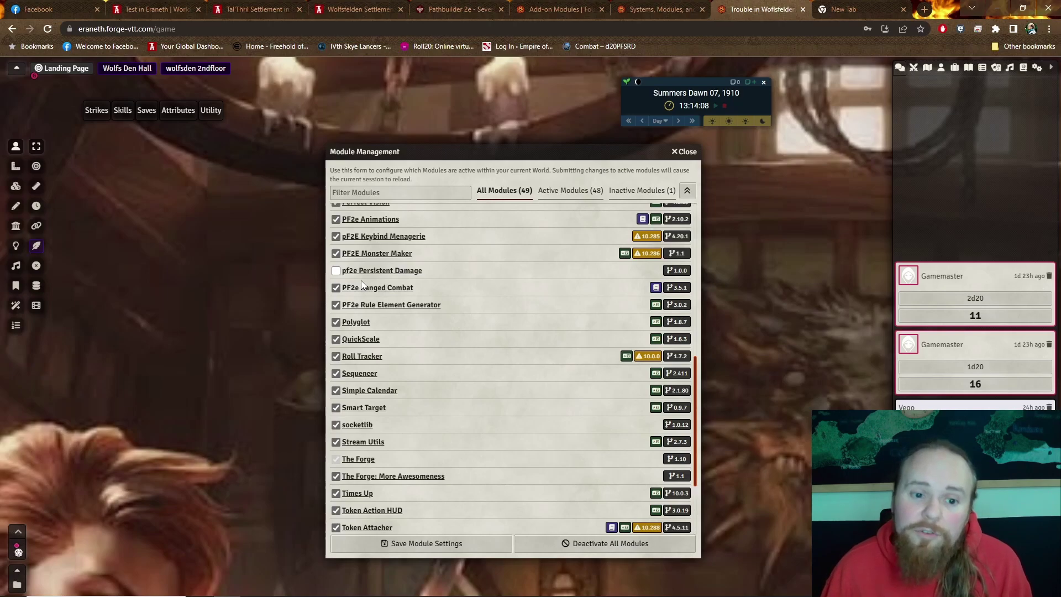
pyautogui.scroll(-2, 369, 286)
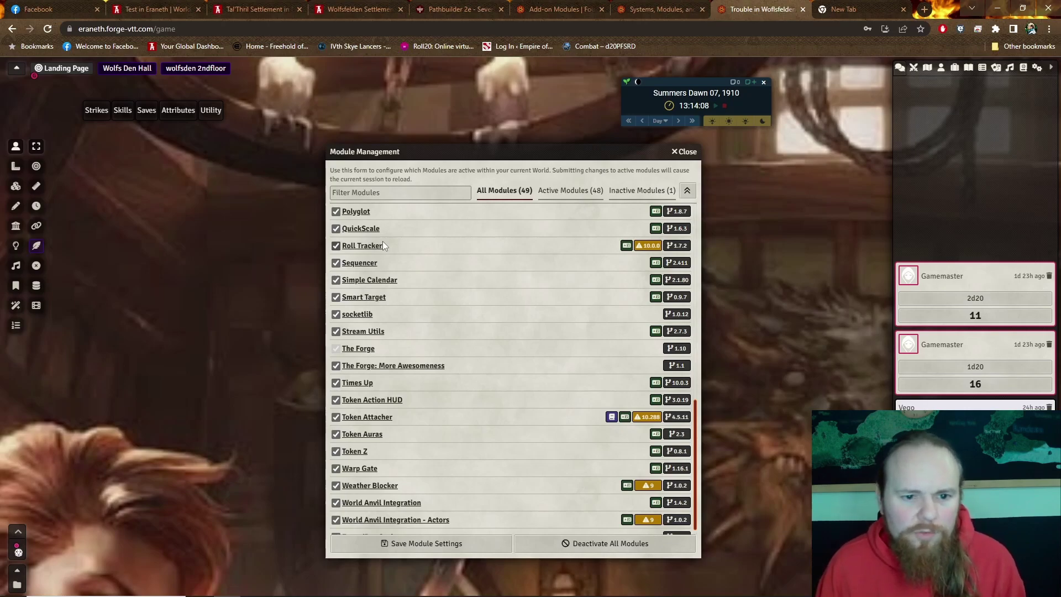
pyautogui.scroll(-1, 388, 243)
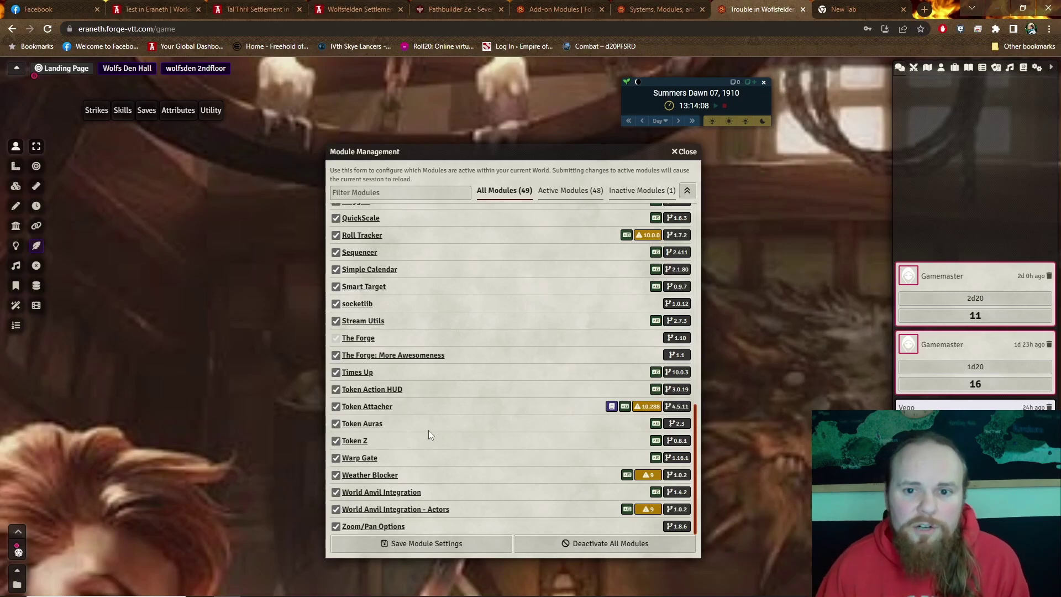
pyautogui.click(688, 151)
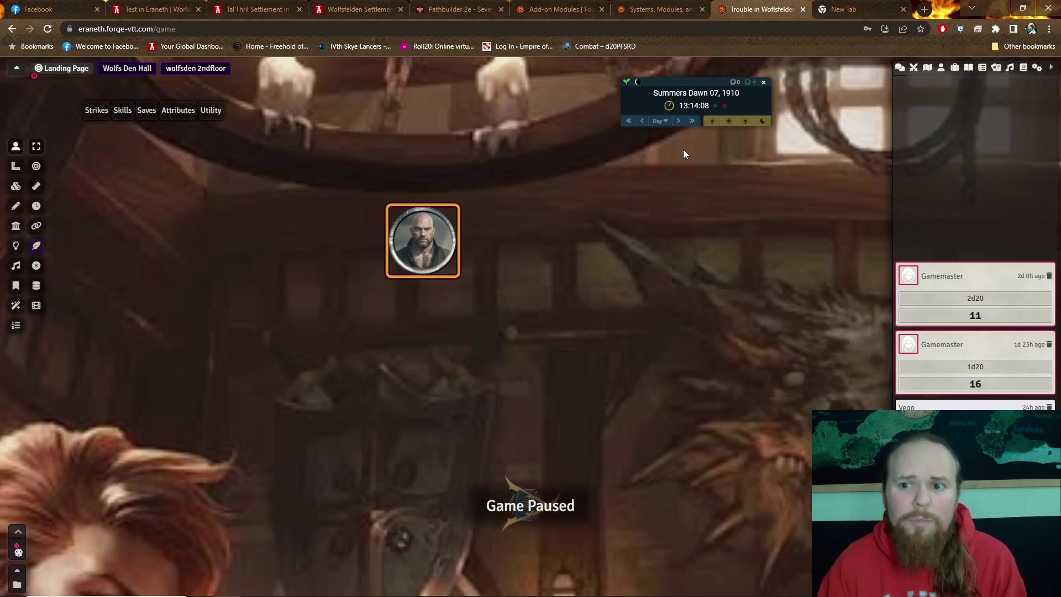
# - Open the Werner token's configuration and look through its appearance, vision, light, resources, auras and health estimate settings
pyautogui.rightClick(424, 234)
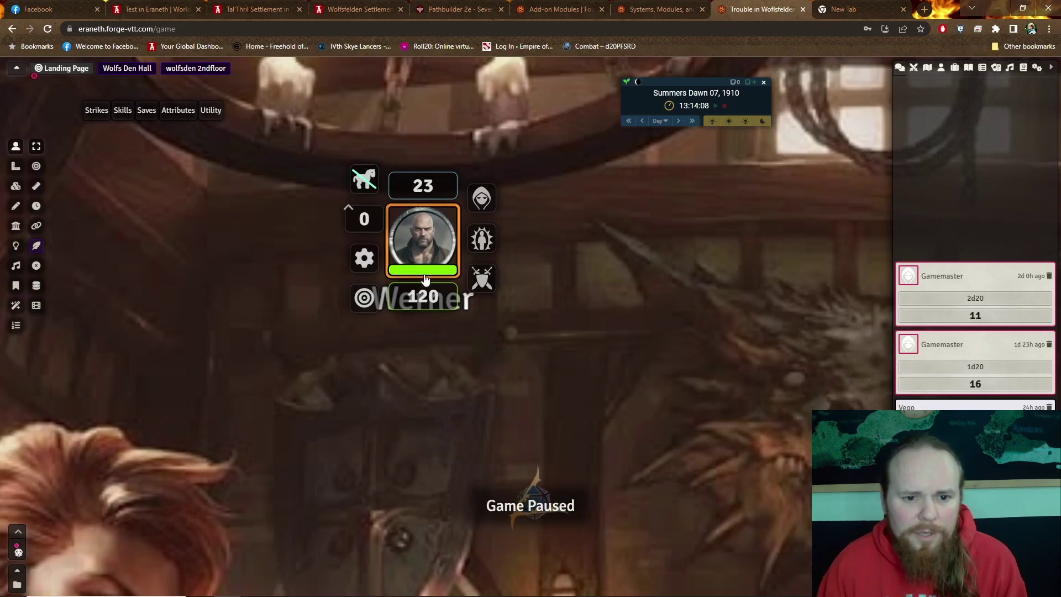
pyautogui.click(364, 260)
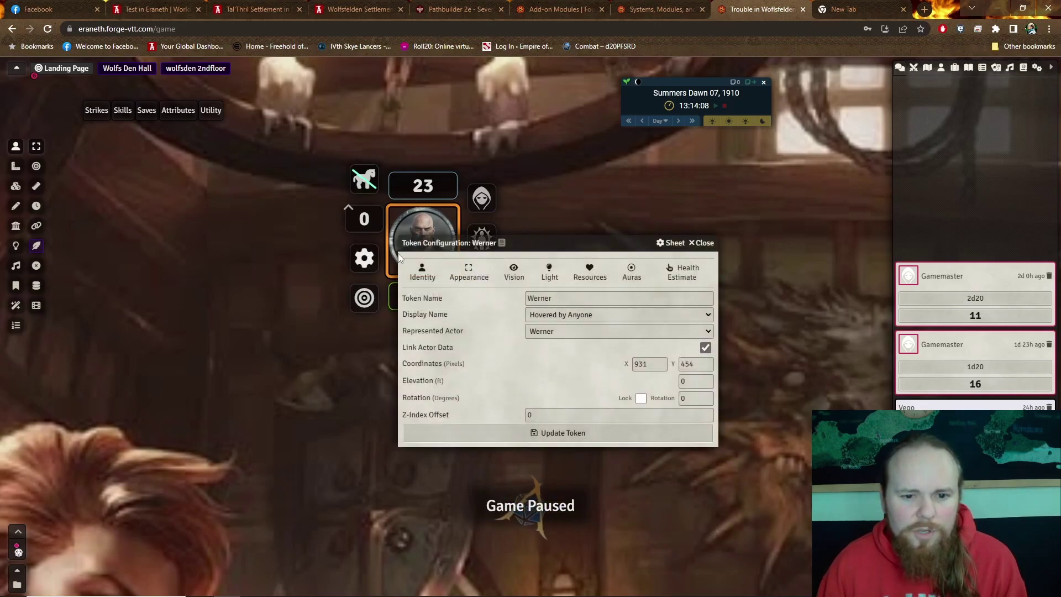
pyautogui.click(470, 276)
pyautogui.click(513, 279)
pyautogui.click(550, 274)
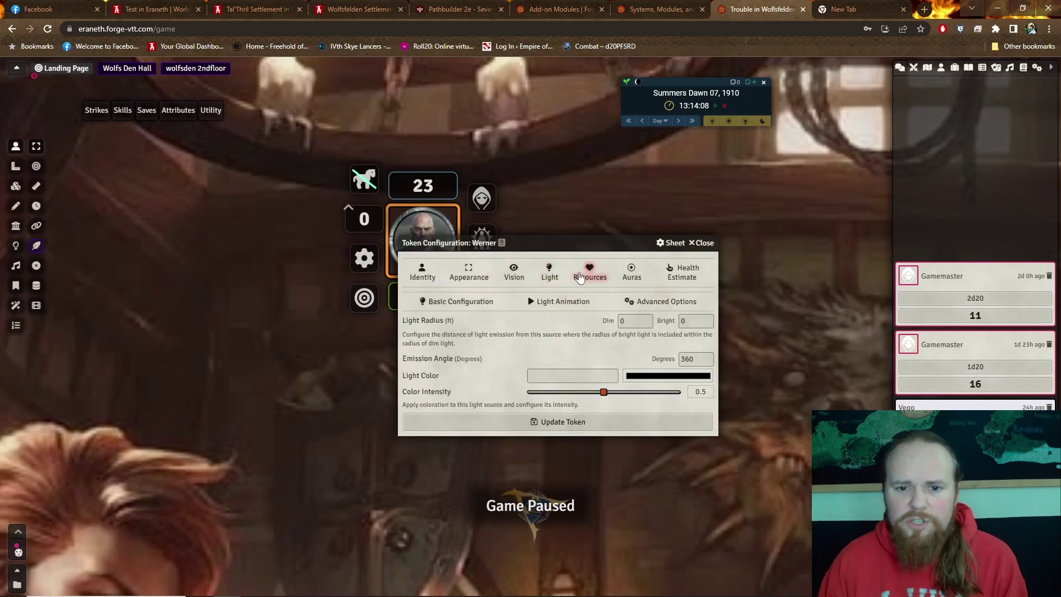
pyautogui.click(590, 274)
pyautogui.click(632, 273)
pyautogui.click(683, 273)
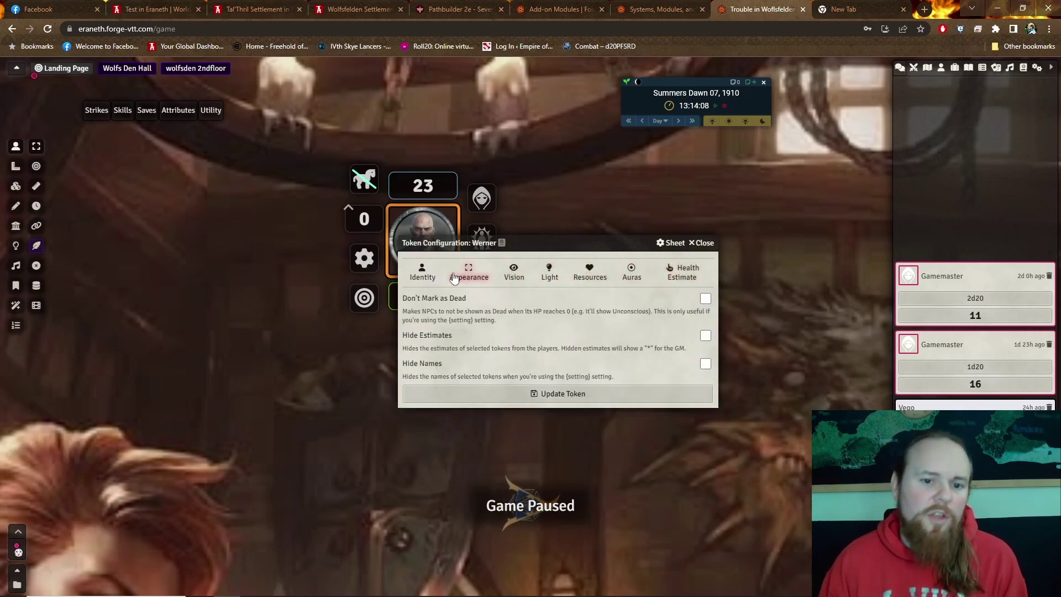
# - Check the Werner token's identity settings and available vision modes, and close the token configuration without changes
pyautogui.click(425, 272)
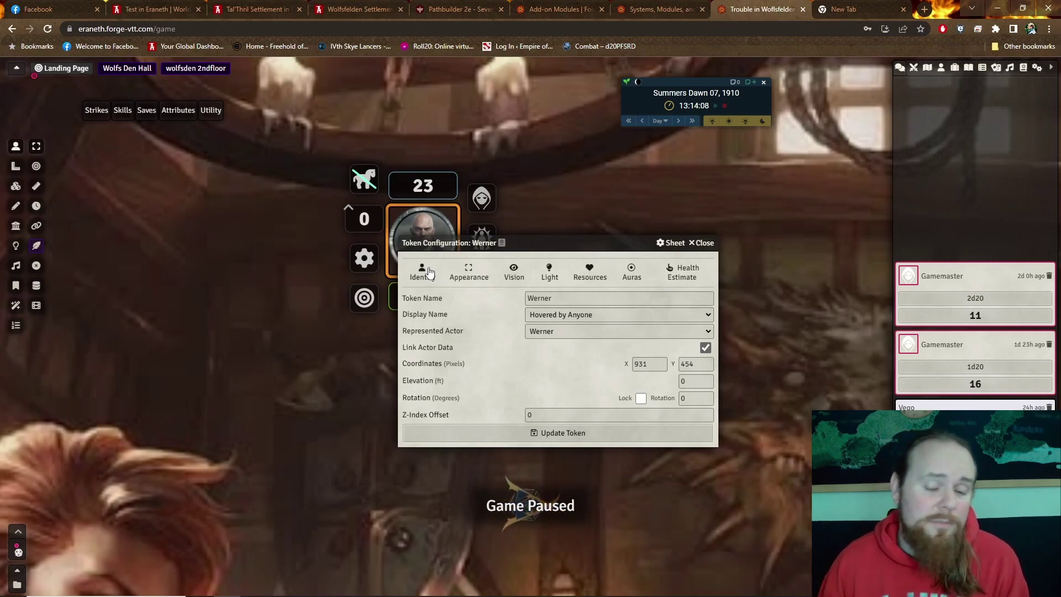
pyautogui.click(513, 272)
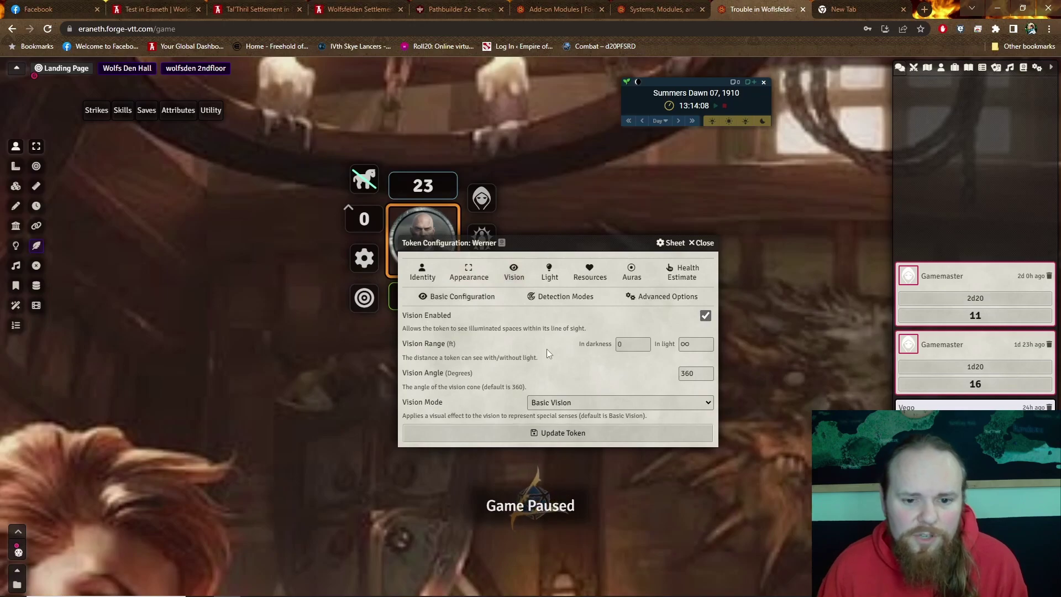
pyautogui.click(576, 402)
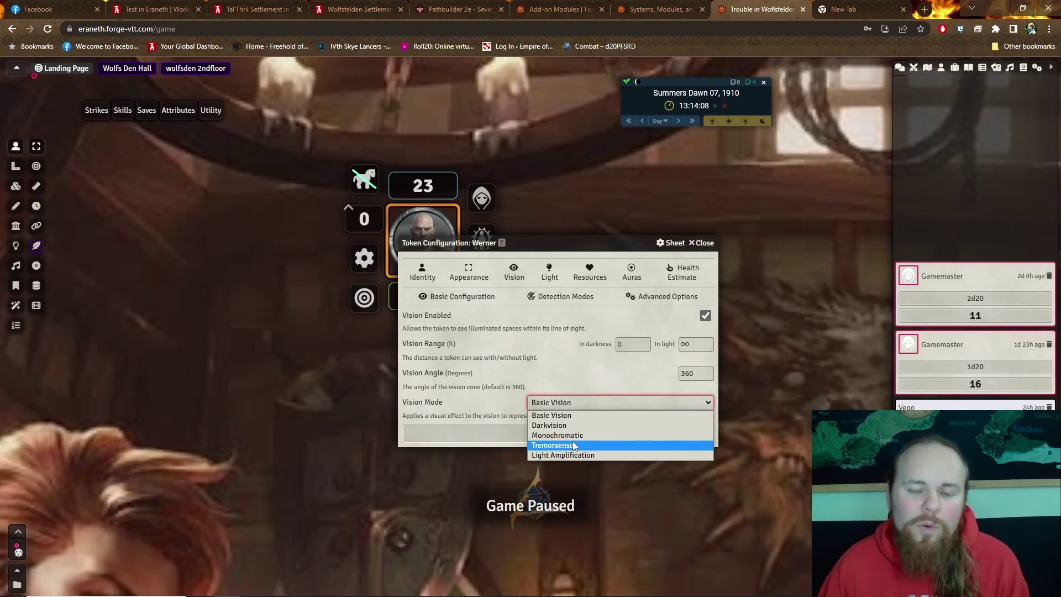
pyautogui.click(565, 366)
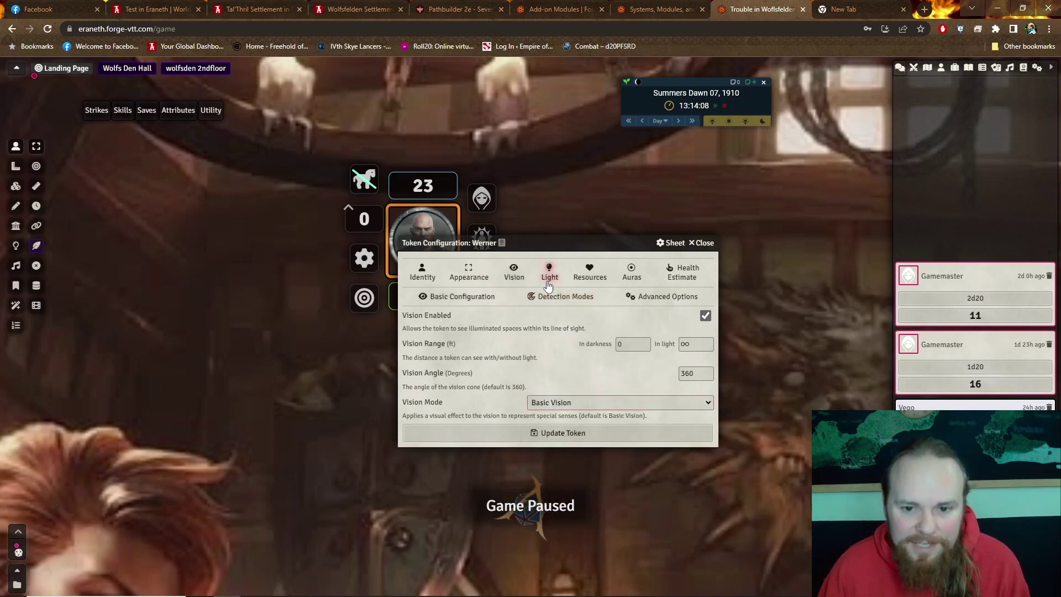
pyautogui.click(710, 247)
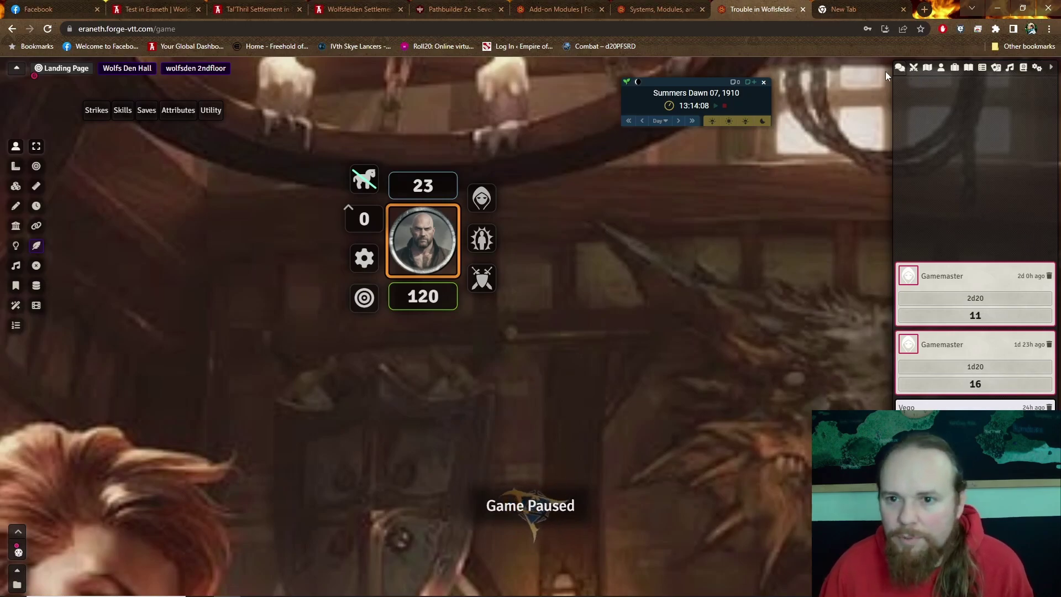
pyautogui.click(928, 66)
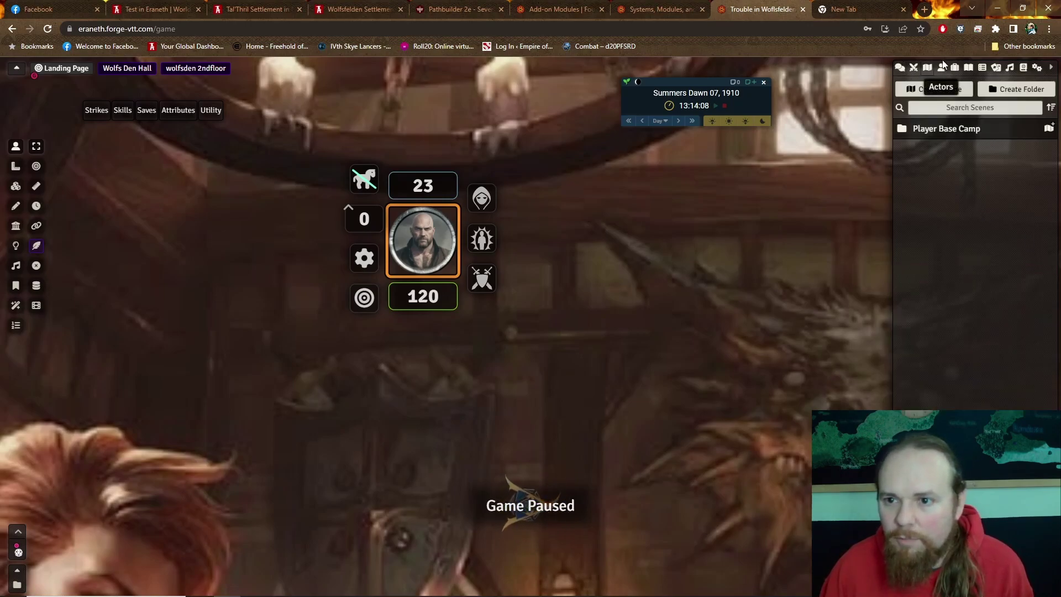
pyautogui.click(967, 69)
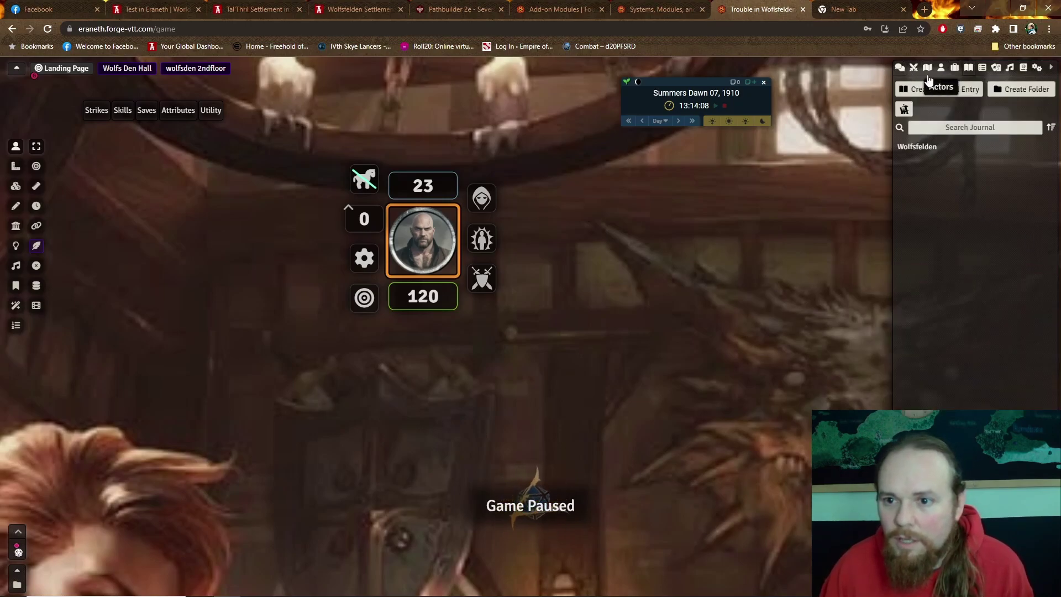
pyautogui.click(989, 71)
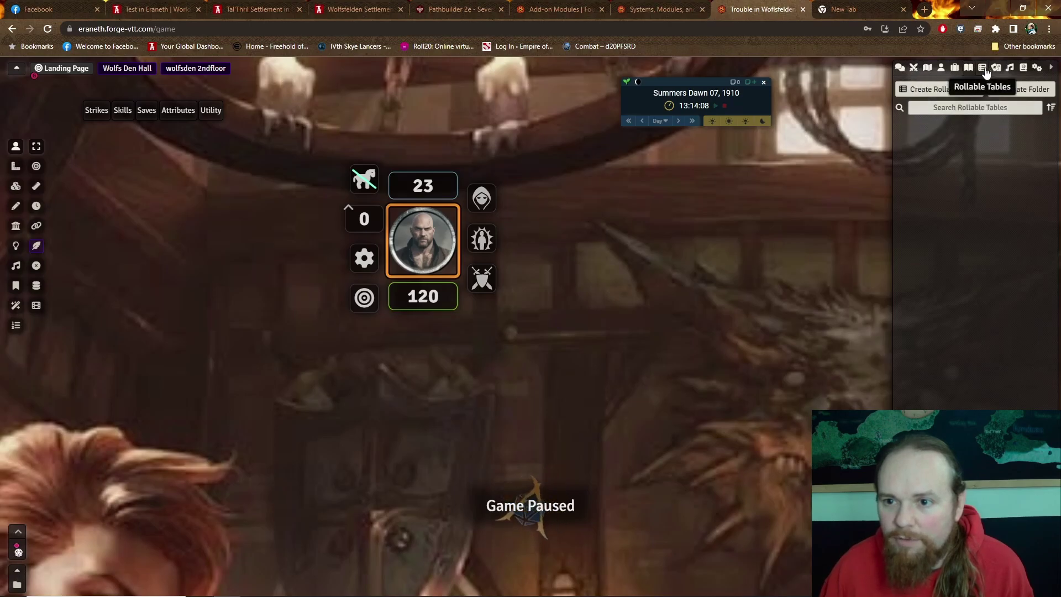
pyautogui.click(995, 68)
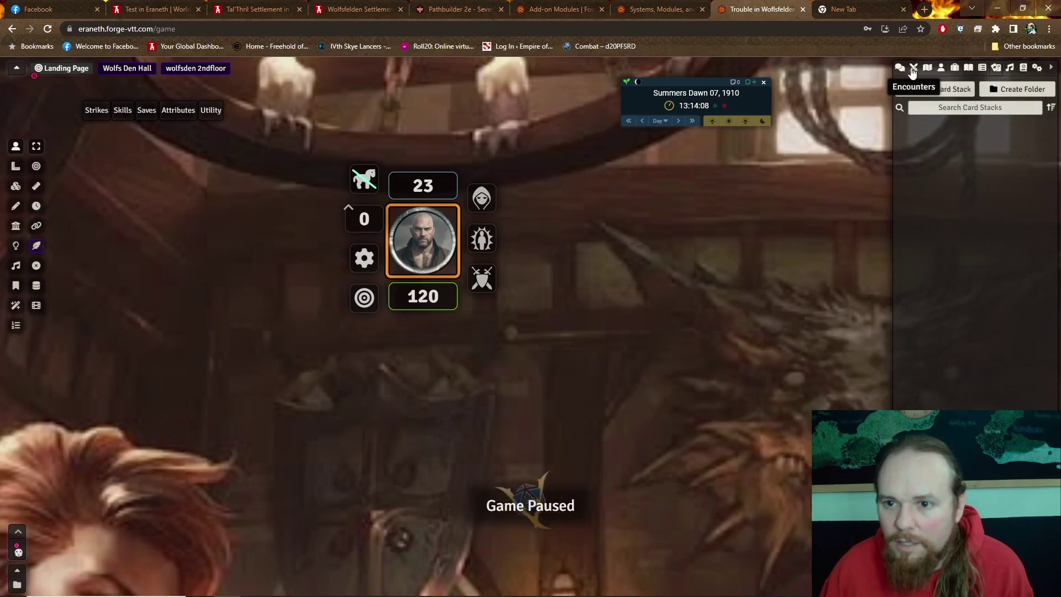
pyautogui.click(914, 70)
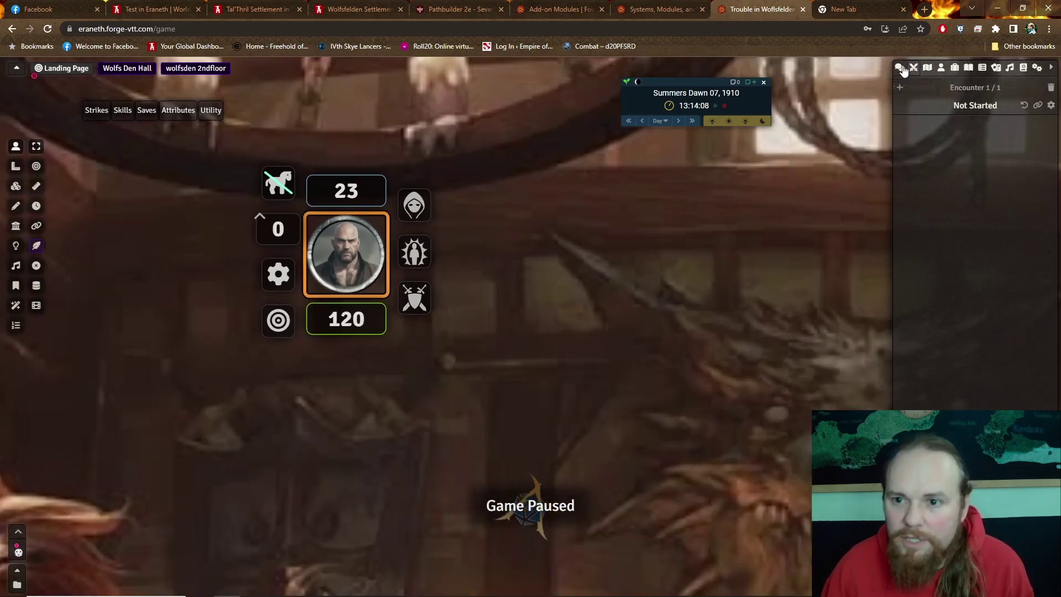
pyautogui.click(905, 68)
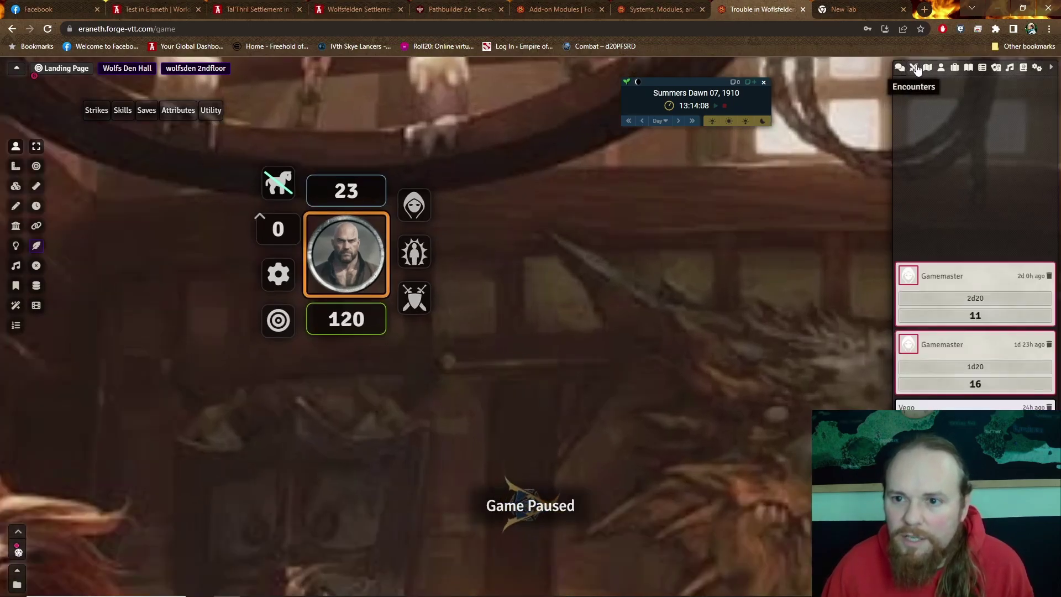
# - Expand the Player Base Camp scene folder and view the Wolfs Den Hall scene
pyautogui.click(927, 67)
pyautogui.click(921, 133)
pyautogui.click(987, 222)
pyautogui.click(668, 198)
pyautogui.rightClick(914, 207)
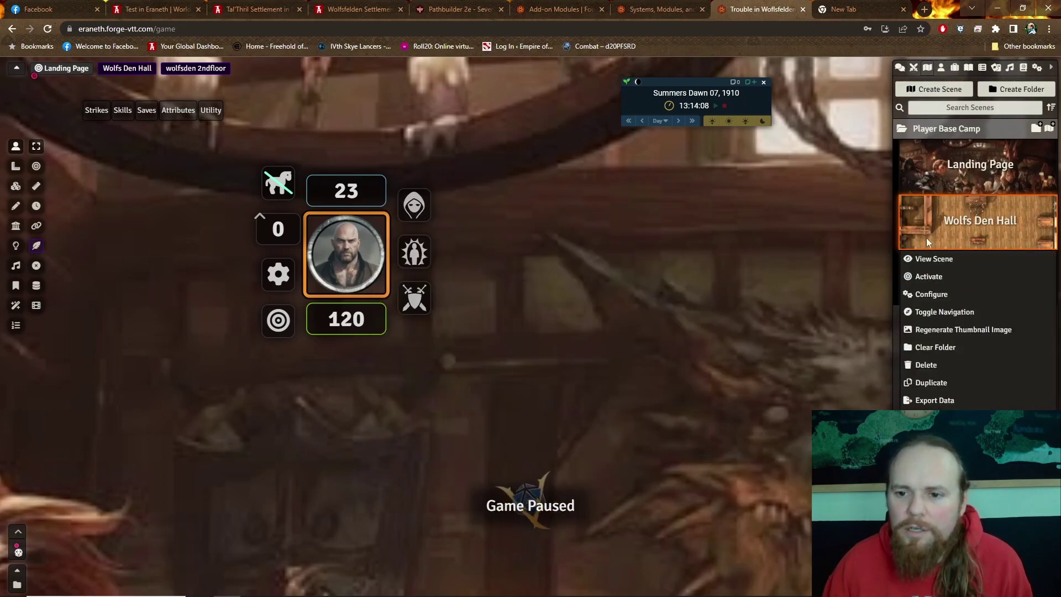
pyautogui.click(917, 261)
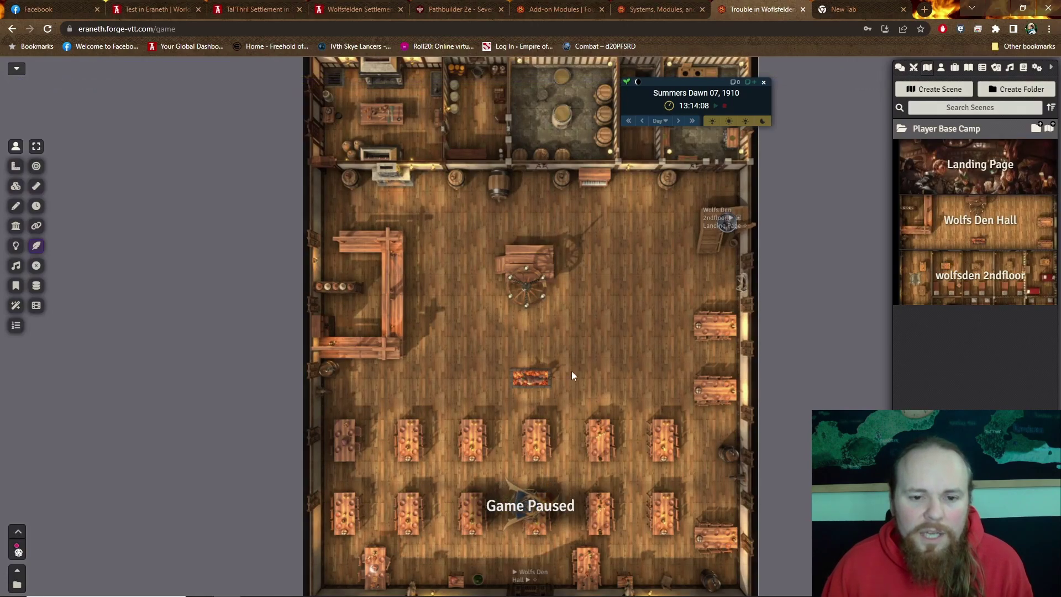
# - Examine the Wolfs Den Hall map from the dining tables, fire pit and bar up to the kitchen and storage rooms
pyautogui.press('Down')
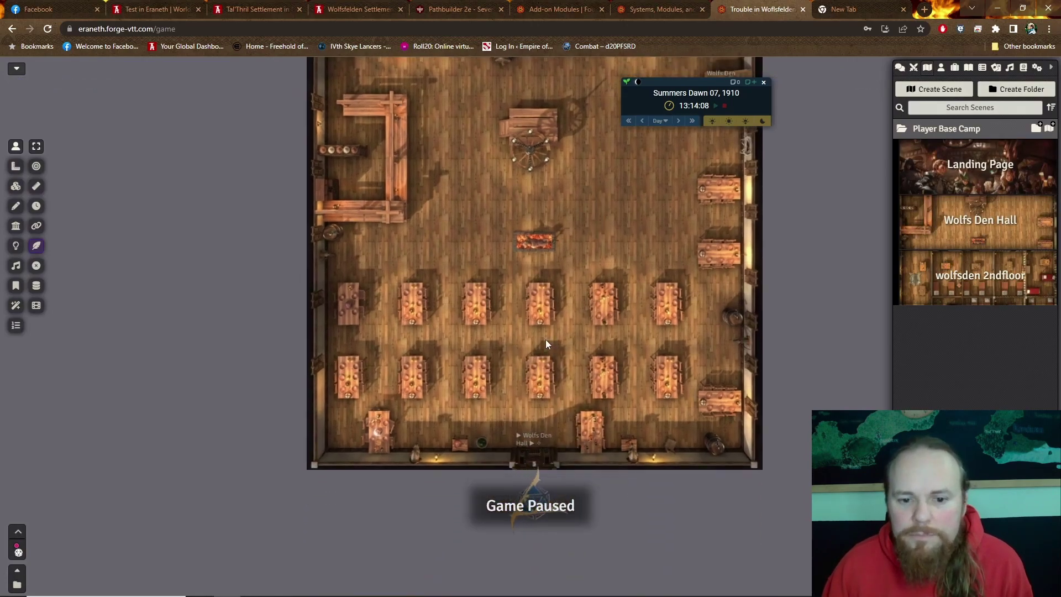
pyautogui.scroll(3, 545, 339)
pyautogui.scroll(3, 546, 339)
pyautogui.press('Up')
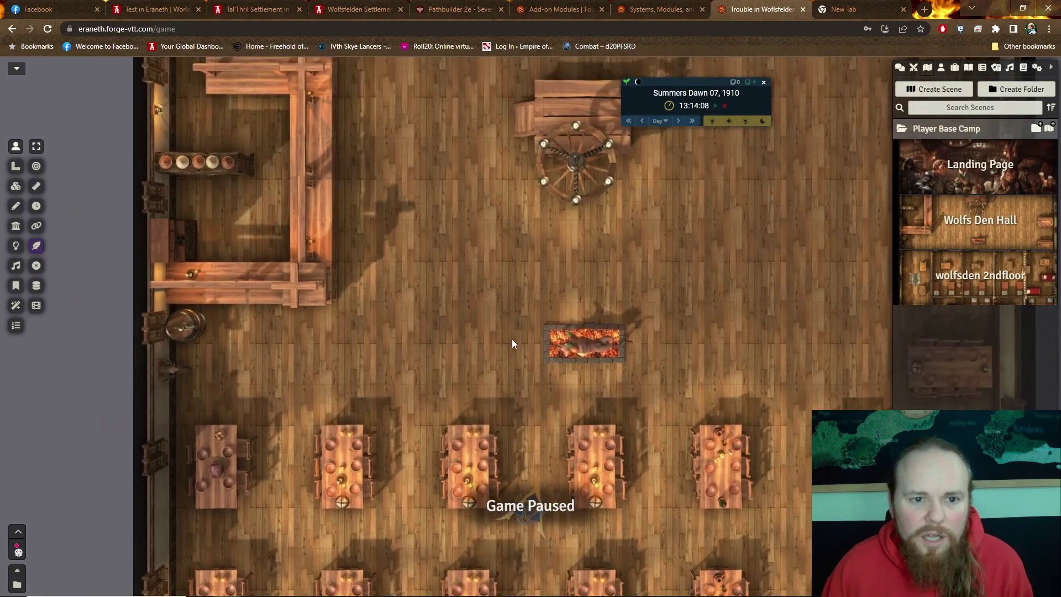
pyautogui.scroll(-3, 488, 221)
pyautogui.press('Up')
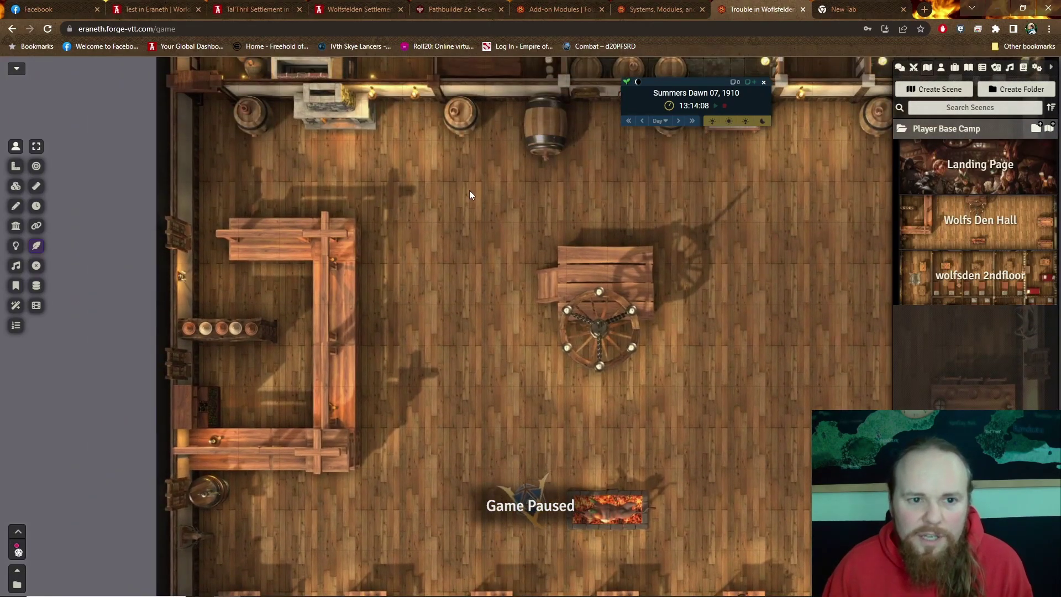
pyautogui.press('Up')
pyautogui.press('Up')
pyautogui.press('Up')
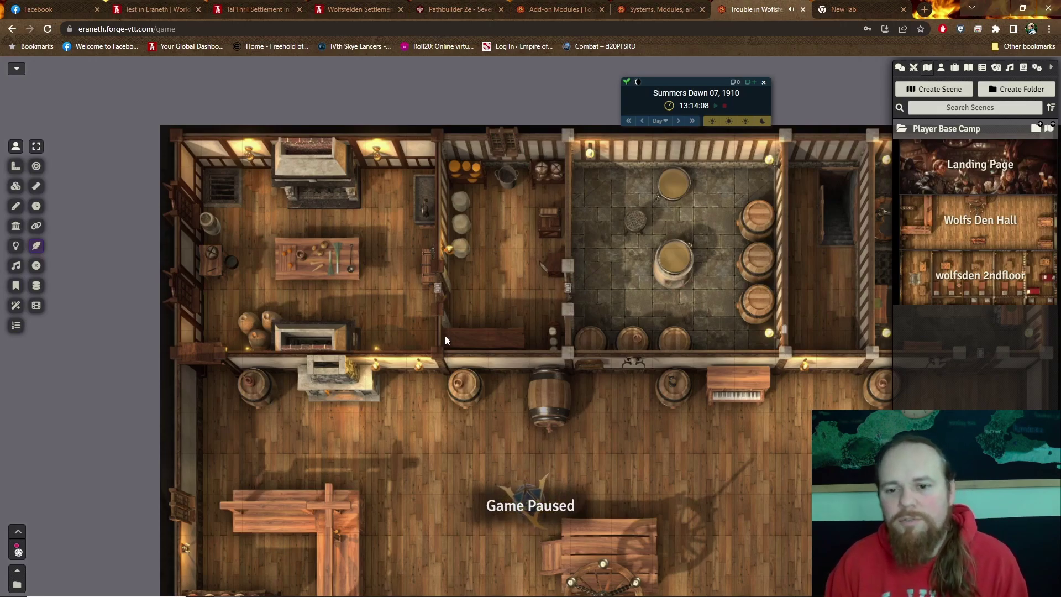
pyautogui.moveTo(456, 390); pyautogui.dragTo(480, 135)
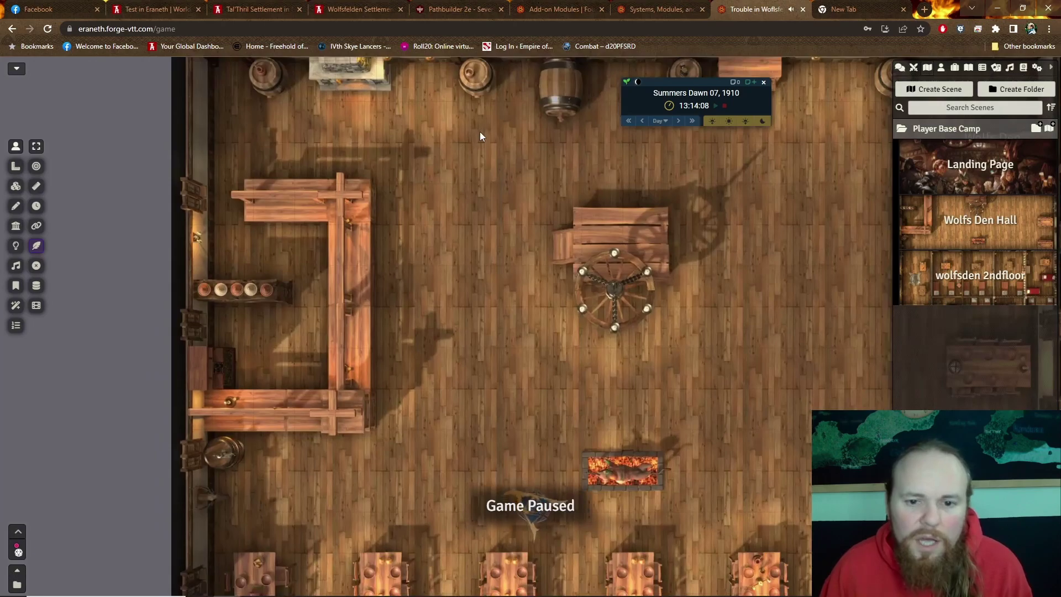
pyautogui.scroll(-1, 605, 296)
pyautogui.moveTo(606, 296); pyautogui.dragTo(498, 266)
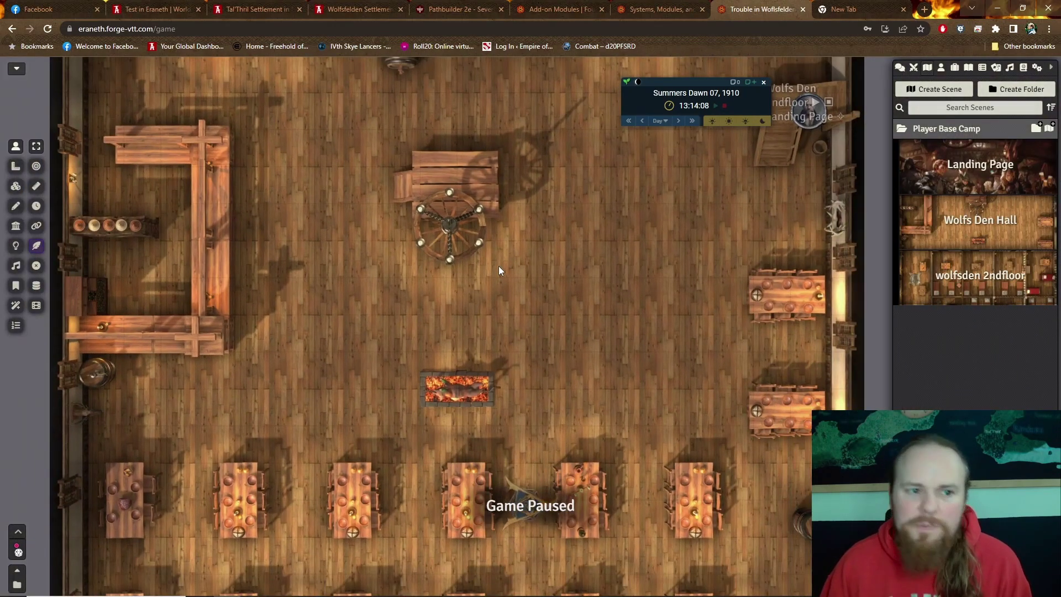